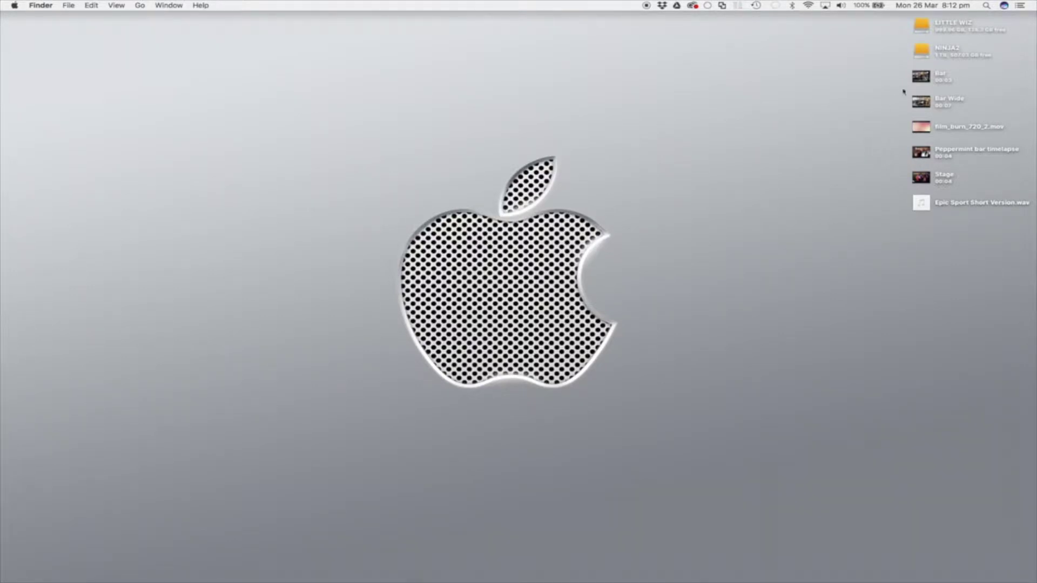
# Create a 'Timelapse' desktop folder and move the four timelapse clips into it
pyautogui.click(919, 78)
pyautogui.click(862, 109)
pyautogui.rightClick(862, 108)
pyautogui.click(874, 114)
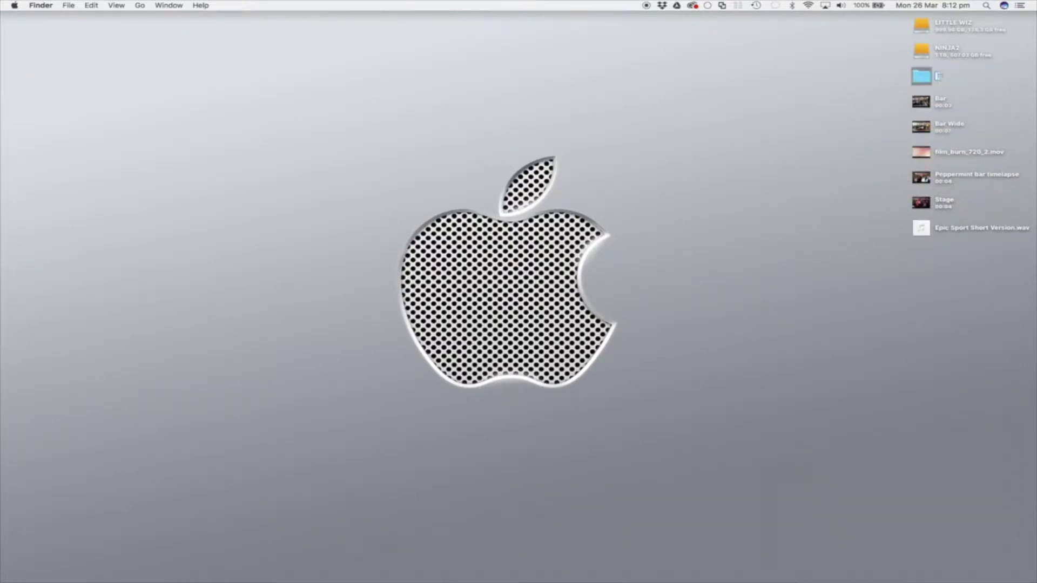
pyautogui.write('Timelapse')
pyautogui.press('Return')
pyautogui.press('super+o')
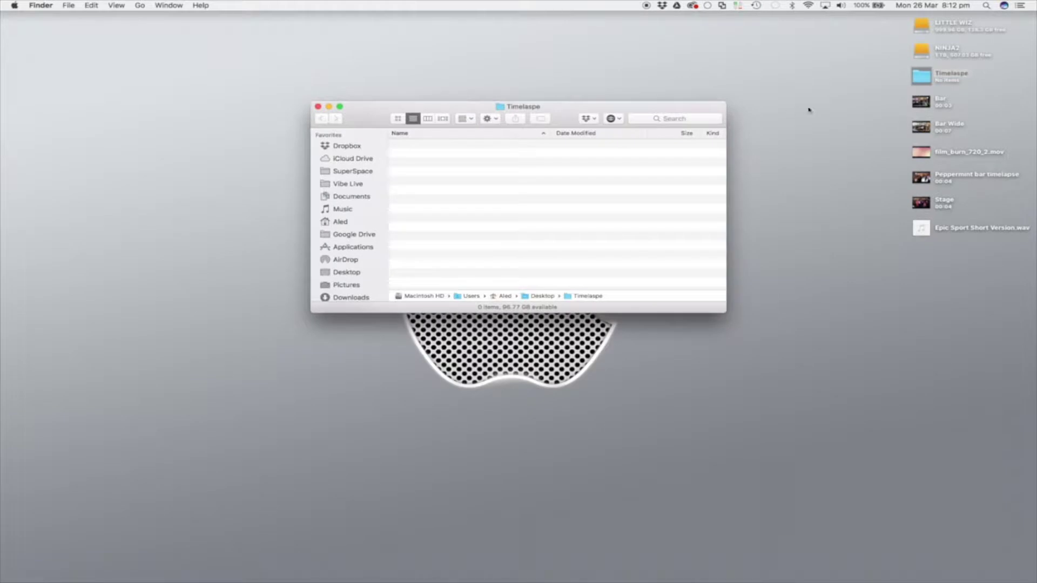
pyautogui.moveTo(900, 103); pyautogui.dragTo(901, 133)
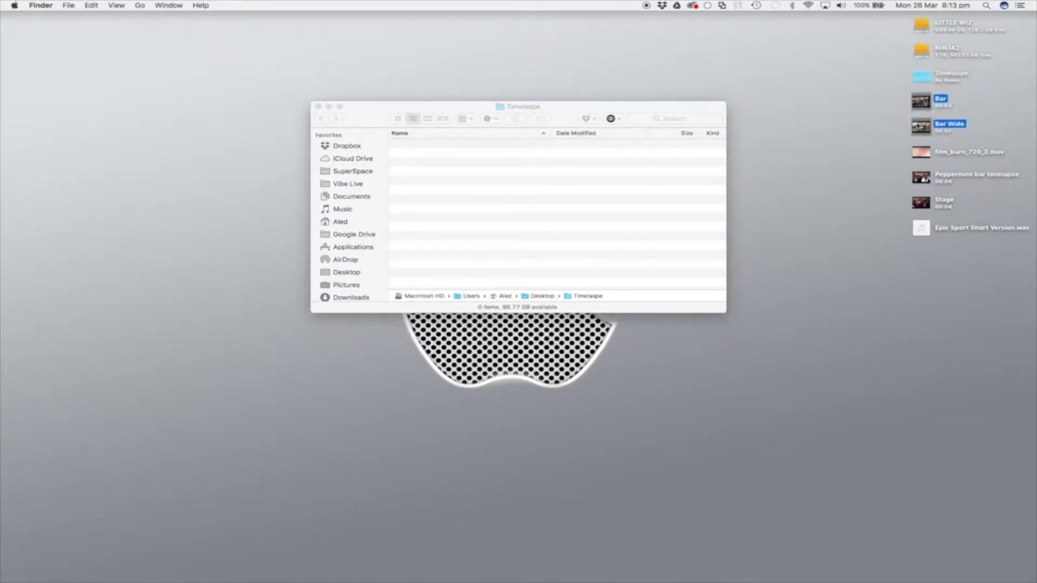
pyautogui.keyDown('super'); pyautogui.click(920, 177); pyautogui.keyUp('super')
pyautogui.keyDown('super'); pyautogui.click(919, 202); pyautogui.keyUp('super')
pyautogui.moveTo(918, 187); pyautogui.dragTo(625, 201)
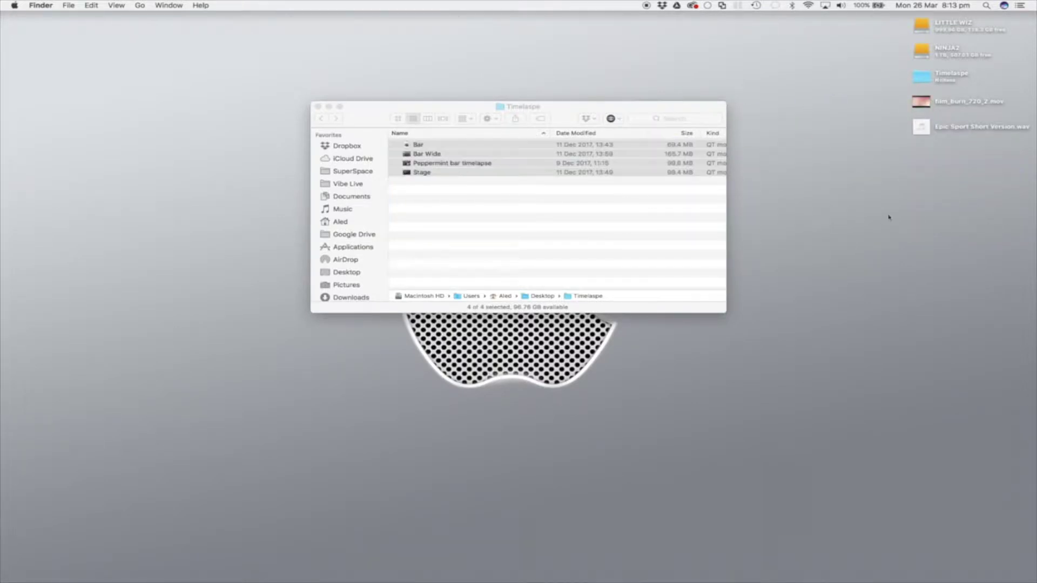
# Create a 'Music' folder holding Epic Sport Short Version.wav and close the Timelapse window
pyautogui.rightClick(835, 264)
pyautogui.click(840, 267)
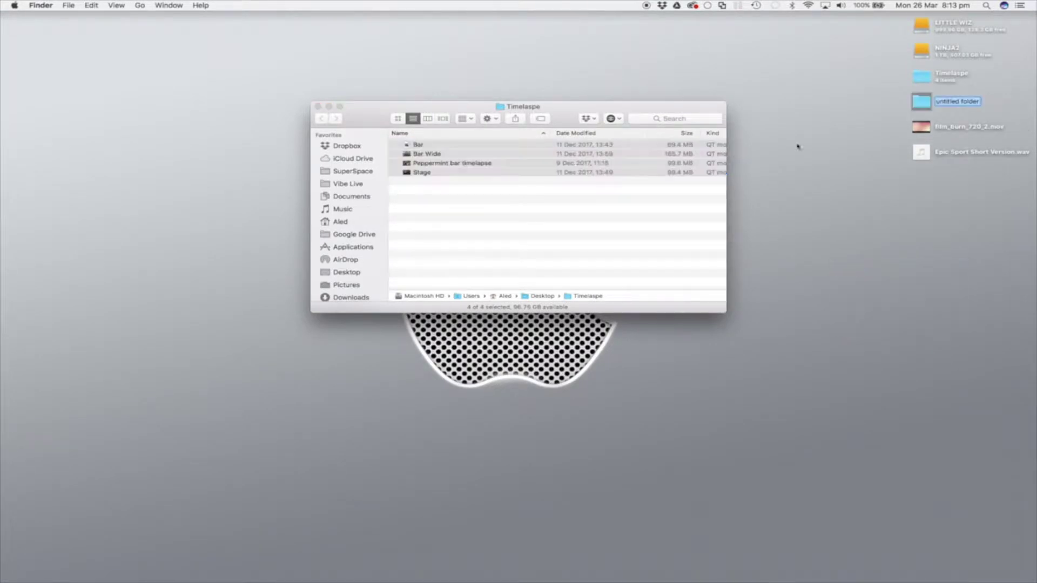
pyautogui.press('BackSpace')
pyautogui.write('Music')
pyautogui.press('Return')
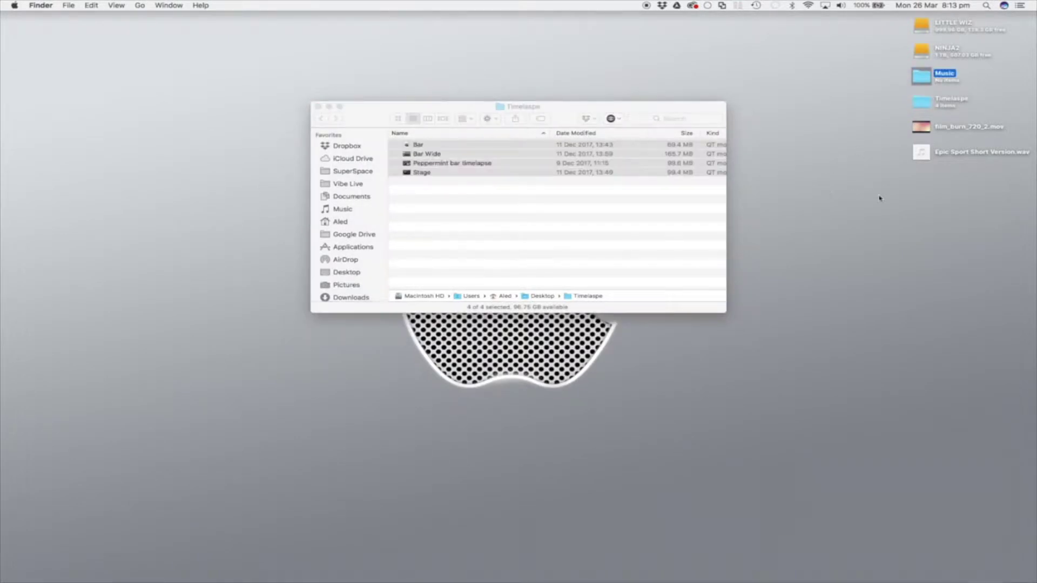
pyautogui.click(879, 198)
pyautogui.moveTo(926, 156); pyautogui.dragTo(929, 83)
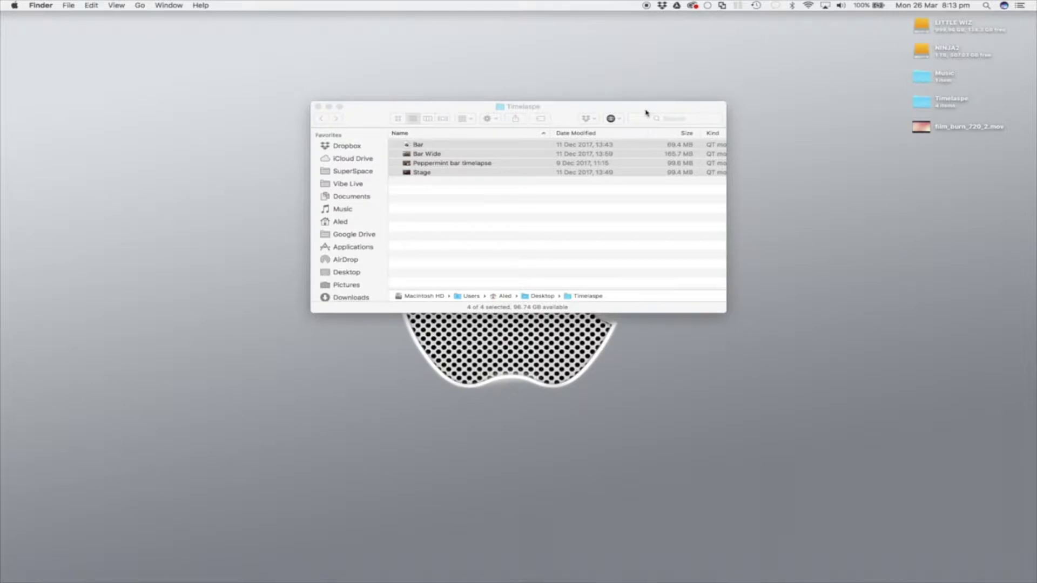
pyautogui.moveTo(640, 114); pyautogui.dragTo(619, 79)
pyautogui.click(291, 73)
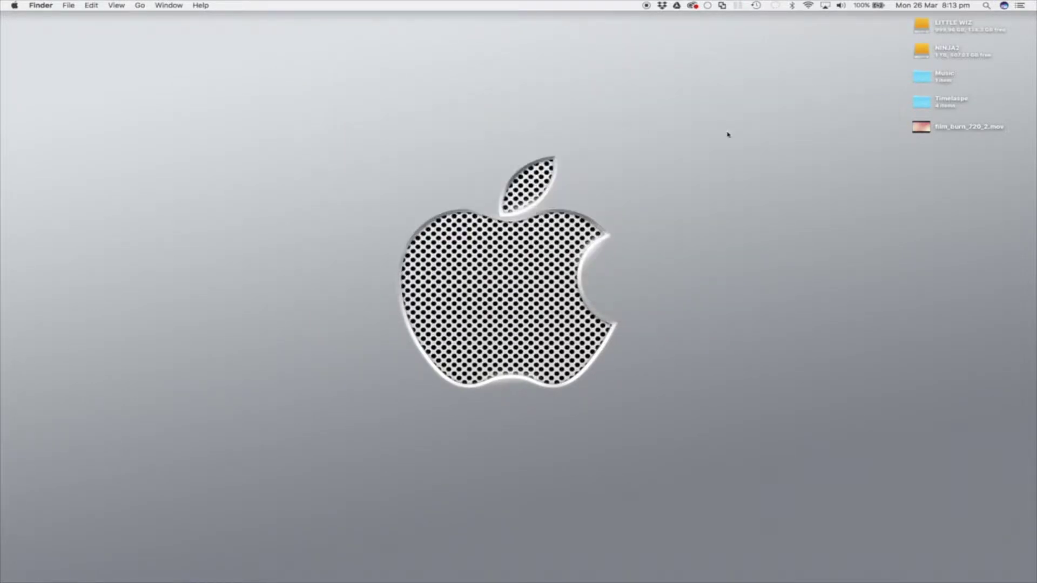
# Create a 'Graphics' desktop folder and move film_burn_720_2.mov into it
pyautogui.rightClick(876, 173)
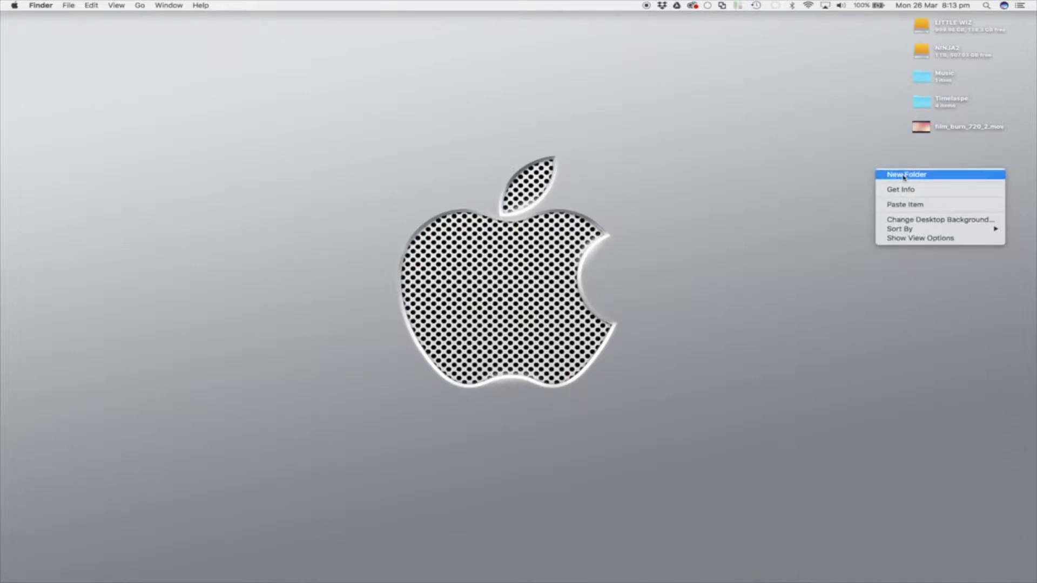
pyautogui.click(903, 175)
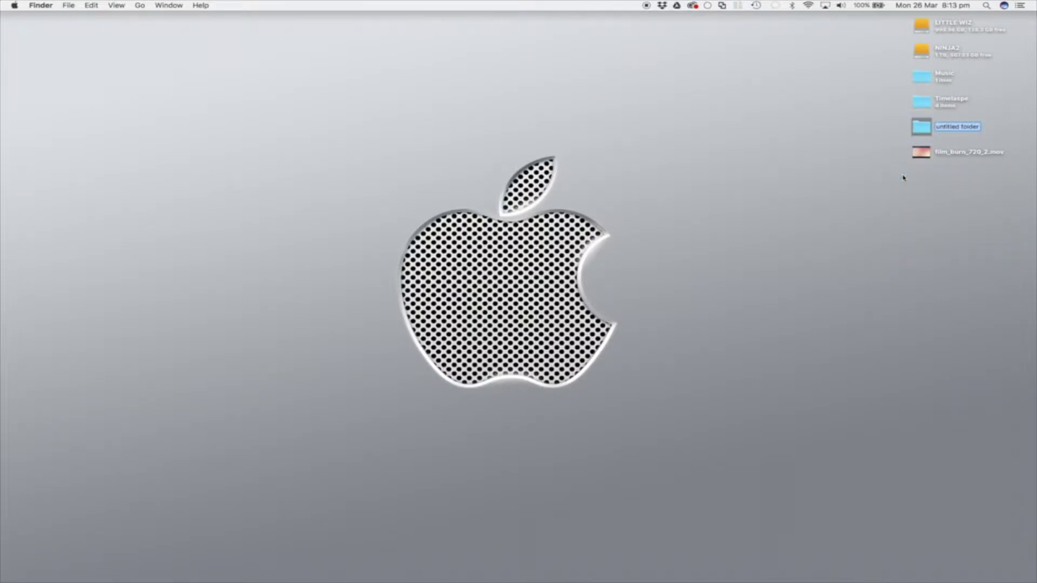
pyautogui.press('BackSpace')
pyautogui.write('Graphics')
pyautogui.press('Return')
pyautogui.moveTo(924, 155); pyautogui.dragTo(922, 77)
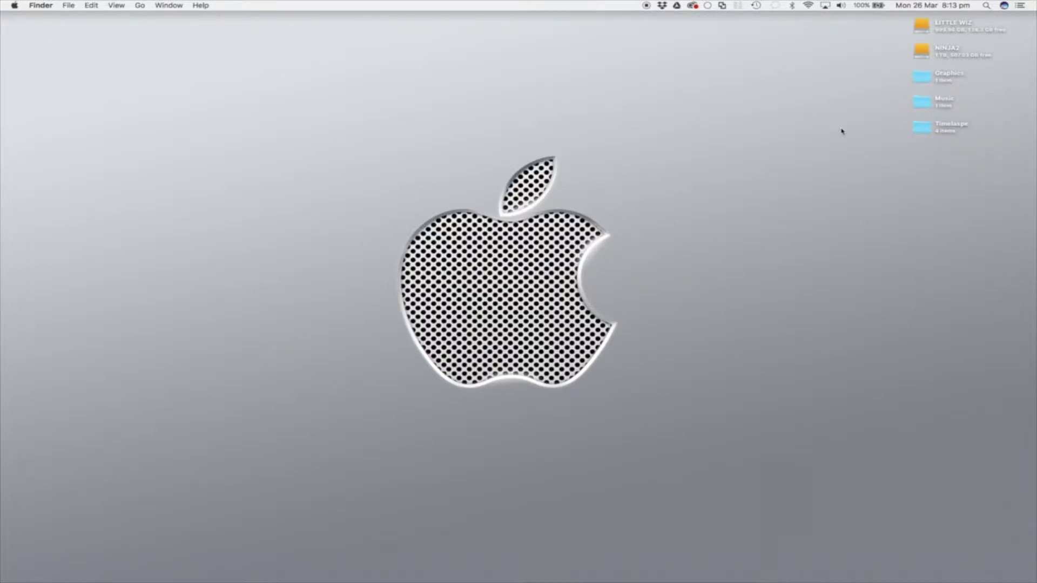
# Create a 'Project' folder and move the Timelapse, Music and Graphics folders into it
pyautogui.rightClick(841, 130)
pyautogui.click(854, 134)
pyautogui.press('BackSpace')
pyautogui.write('Project')
pyautogui.press('Return')
pyautogui.click(892, 164)
pyautogui.moveTo(925, 144); pyautogui.dragTo(923, 128)
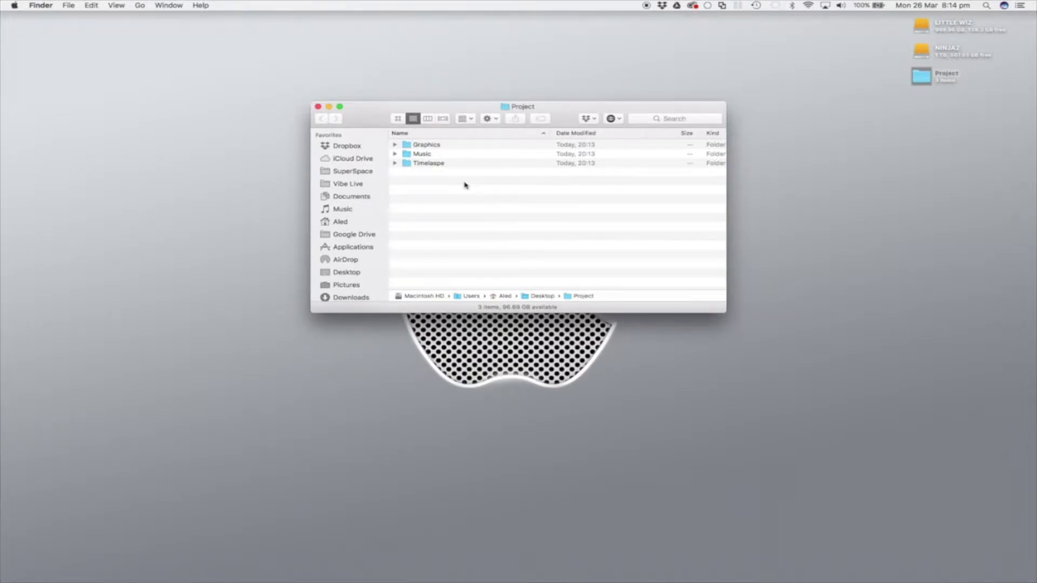
# Expand and collapse the Timelapse folder's listing, then close the Project window
pyautogui.click(395, 163)
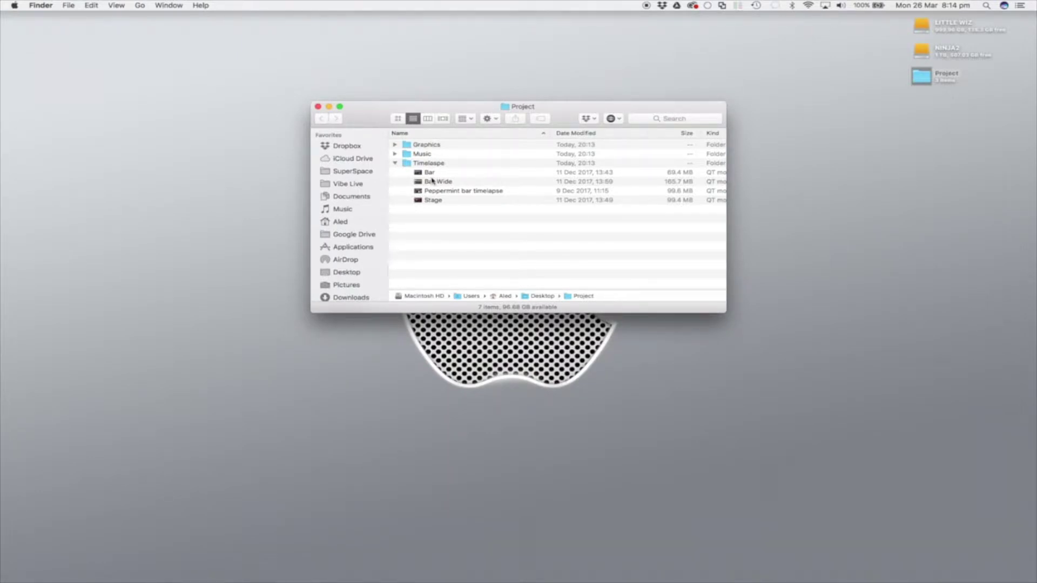
pyautogui.click(394, 163)
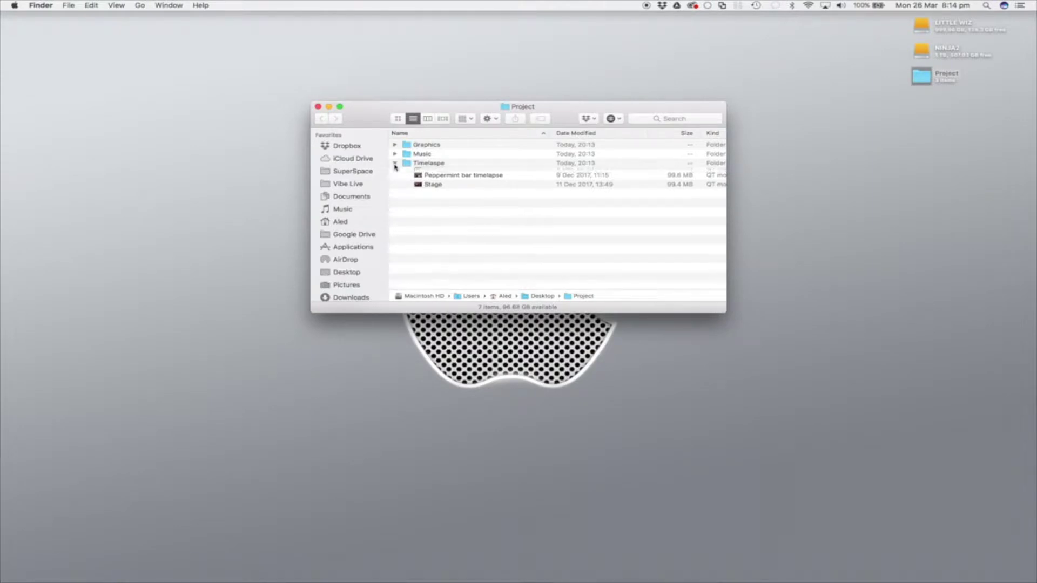
pyautogui.click(318, 107)
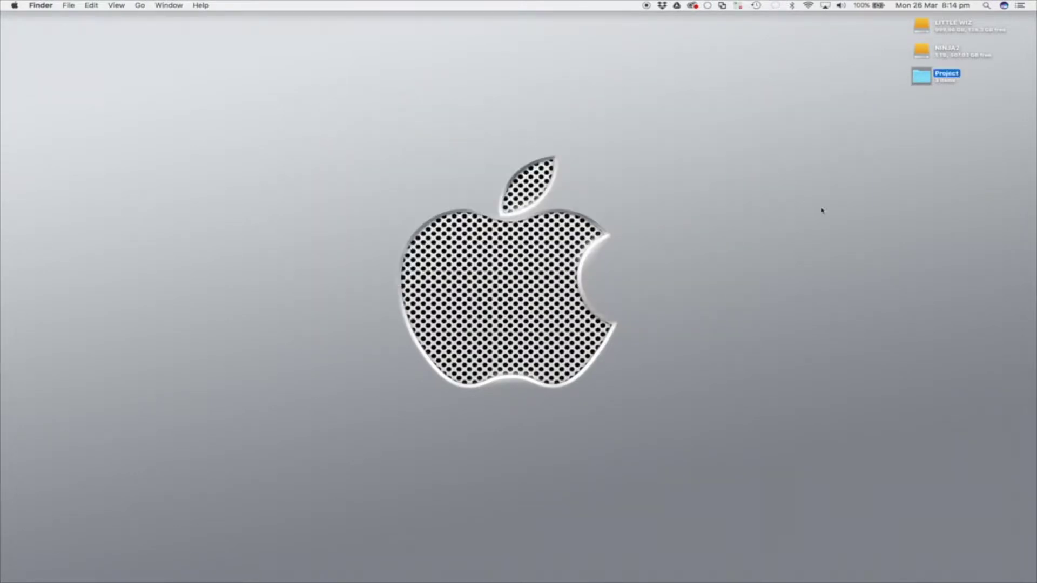
pyautogui.click(885, 210)
# Launch Final Cut Pro from the Dock with the empty 'How to edit videos for youtube' project
pyautogui.moveTo(521, 581)
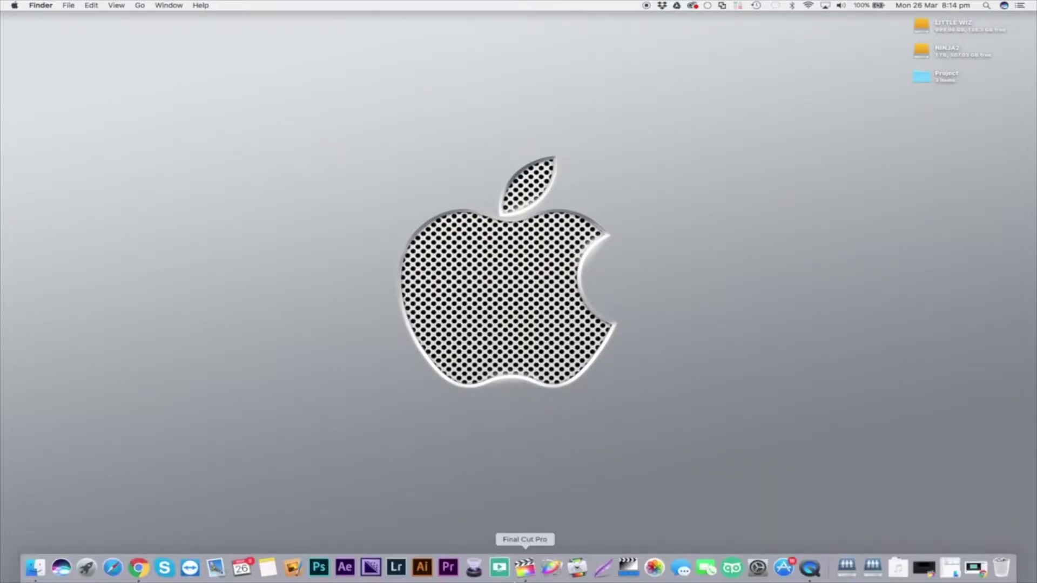
pyautogui.click(524, 567)
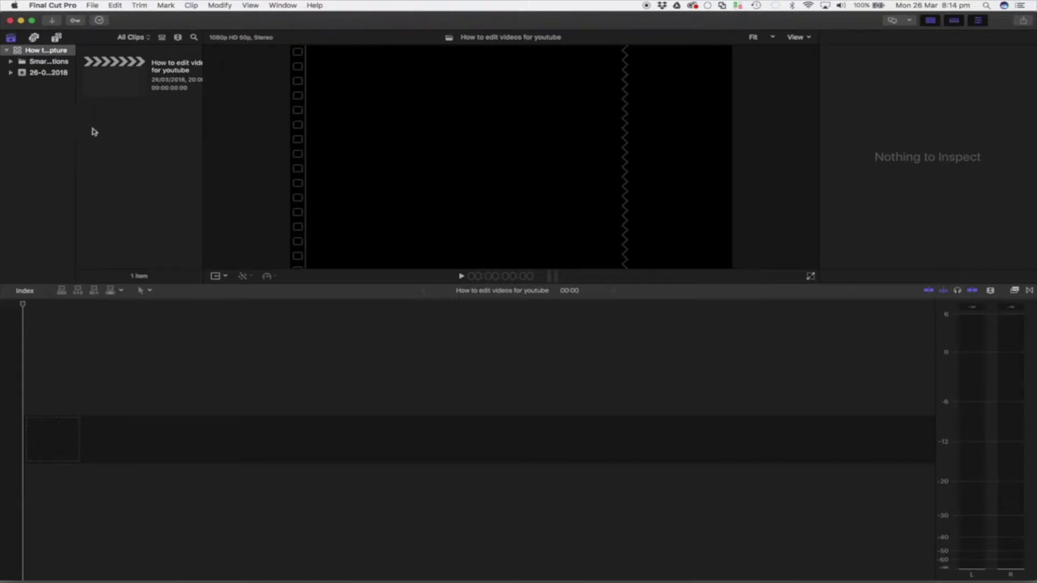
pyautogui.rightClick(34, 114)
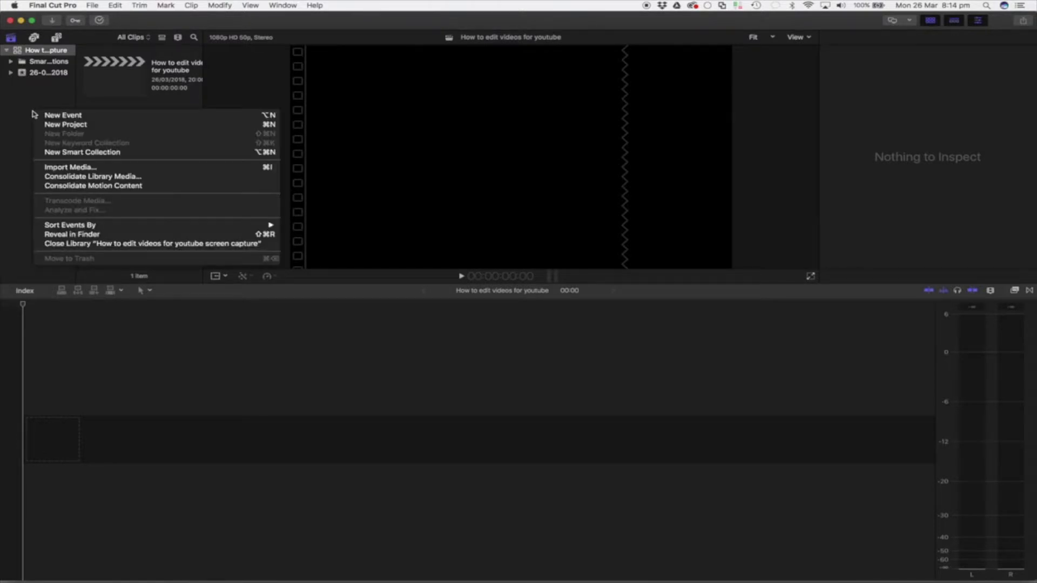
# Import all media from the Desktop > Project folder into the event
pyautogui.click(64, 168)
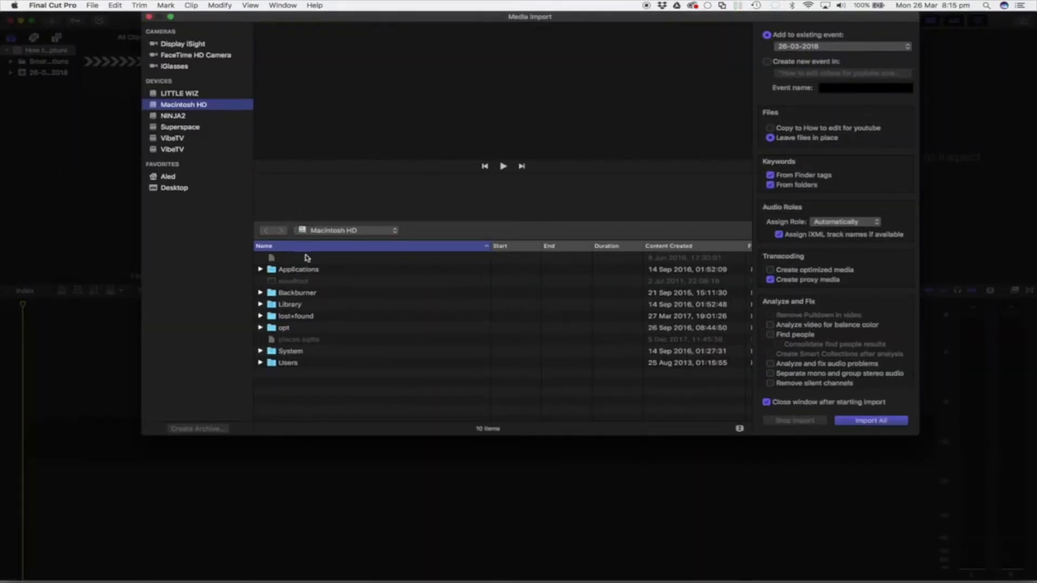
pyautogui.click(173, 189)
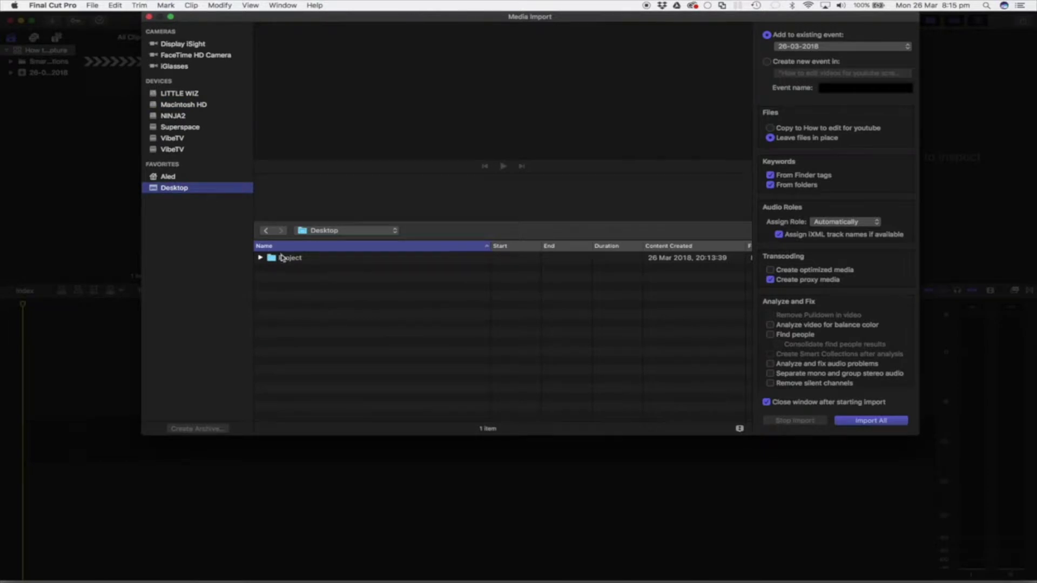
pyautogui.click(271, 259)
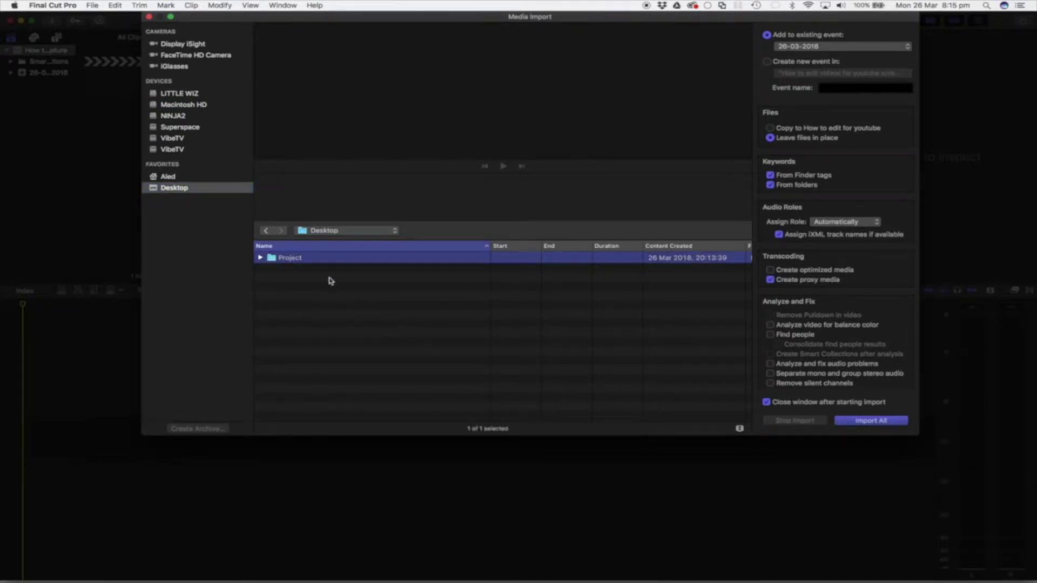
pyautogui.click(867, 420)
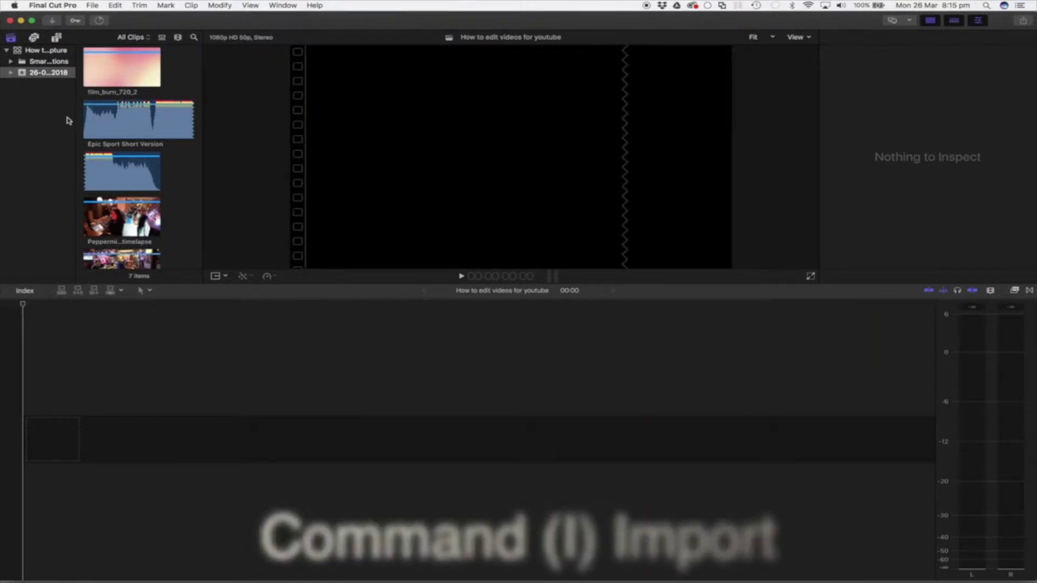
# Show the alternative import routes, Cmd+I and File > Import > Media, without importing
pyautogui.press('super+i')
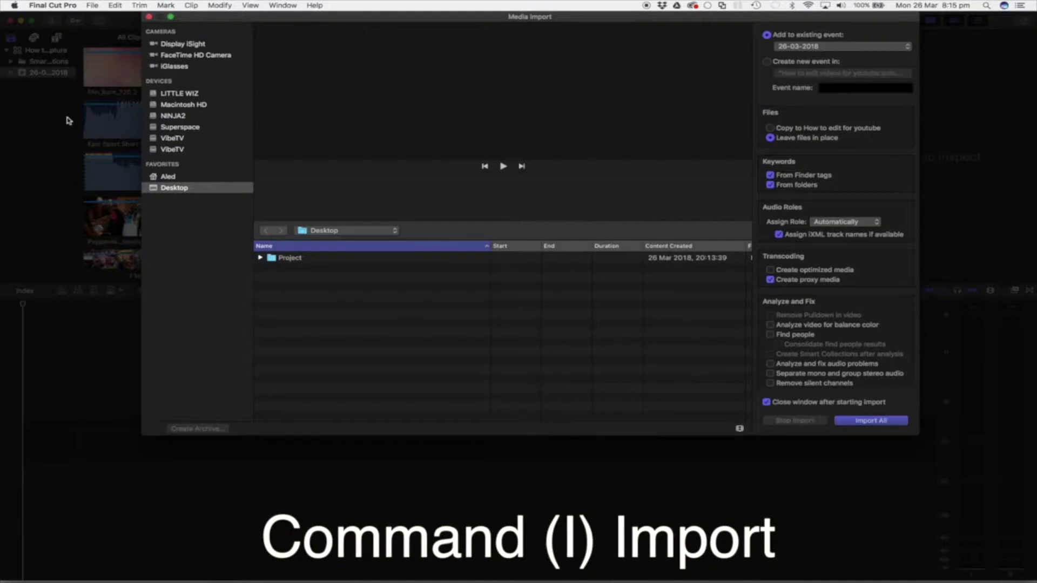
pyautogui.click(149, 18)
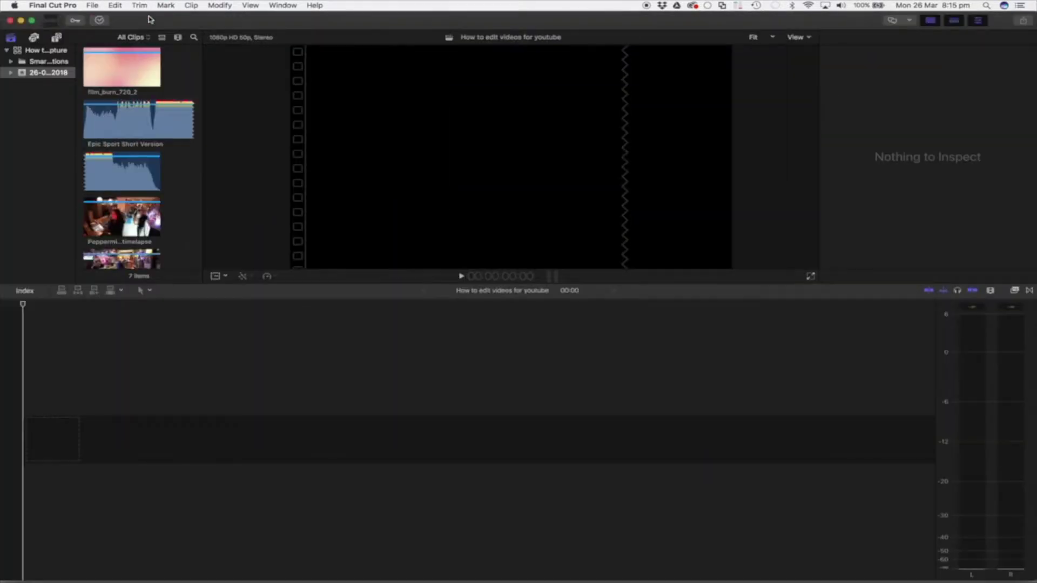
pyautogui.click(93, 6)
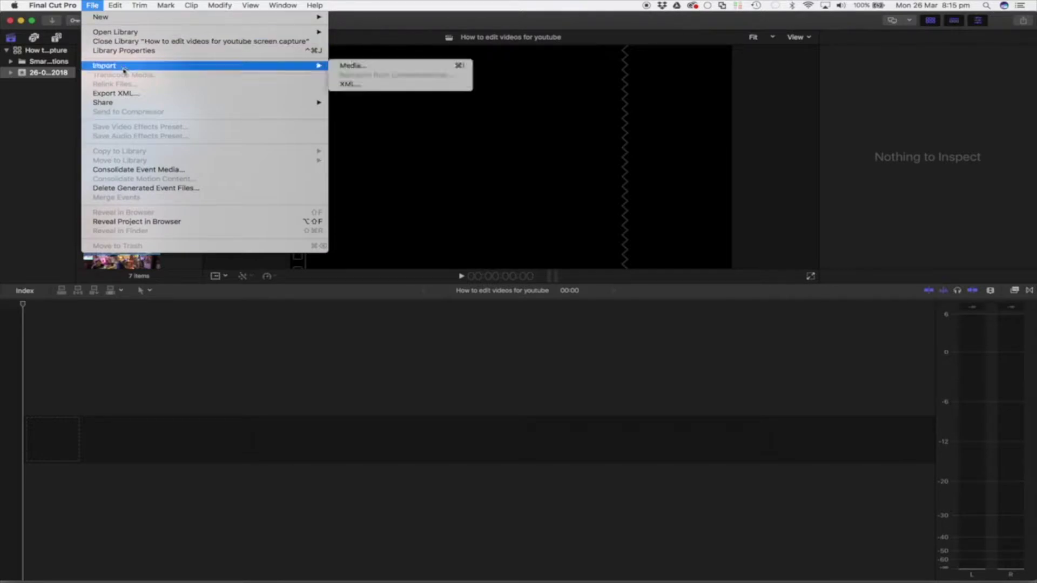
pyautogui.moveTo(120, 66)
pyautogui.press('Escape')
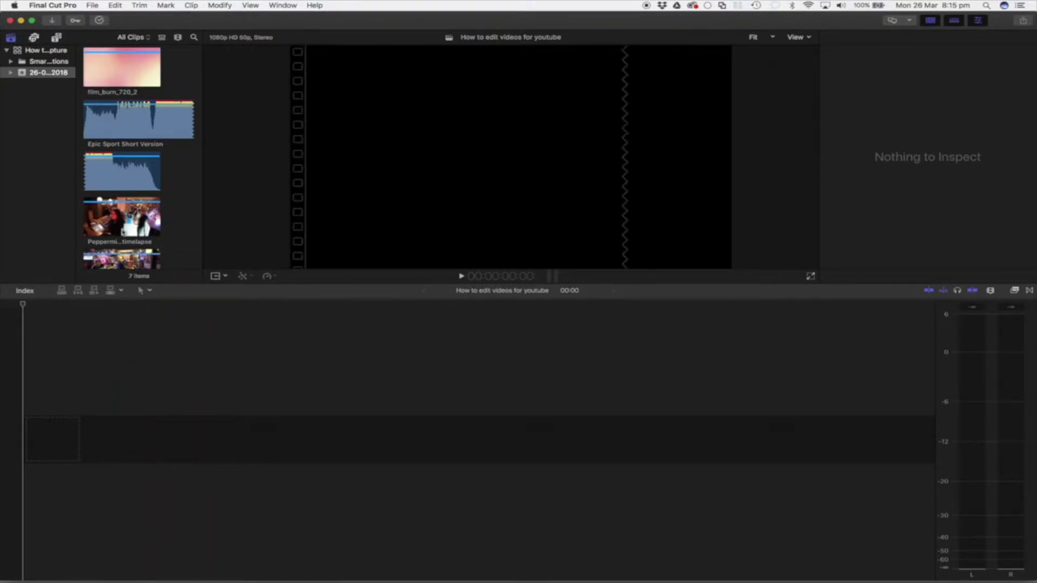
# Expand the event and browse the Project, Music, Graphics and Timelapse keyword collections
pyautogui.click(11, 72)
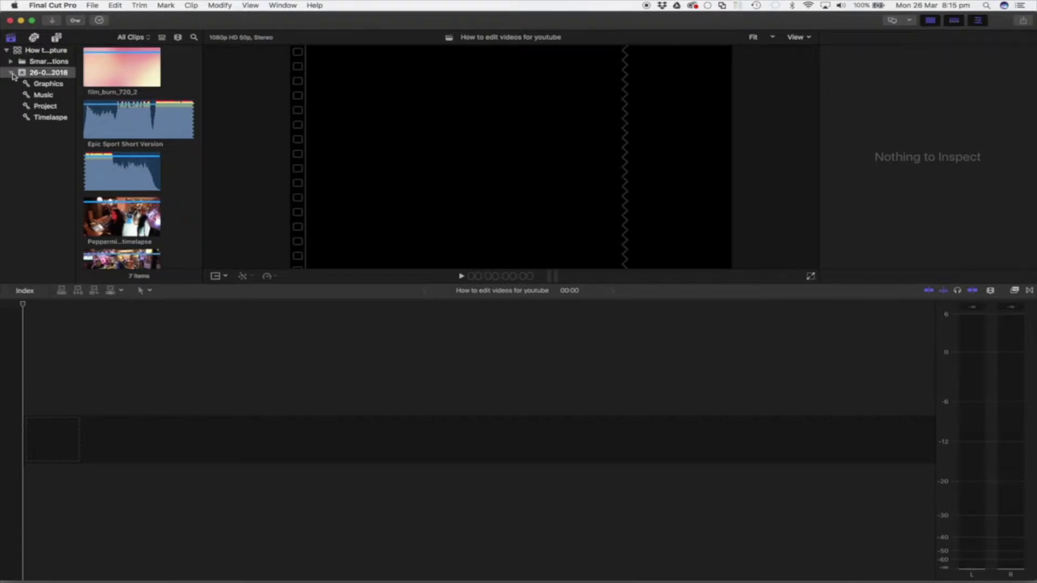
pyautogui.click(43, 106)
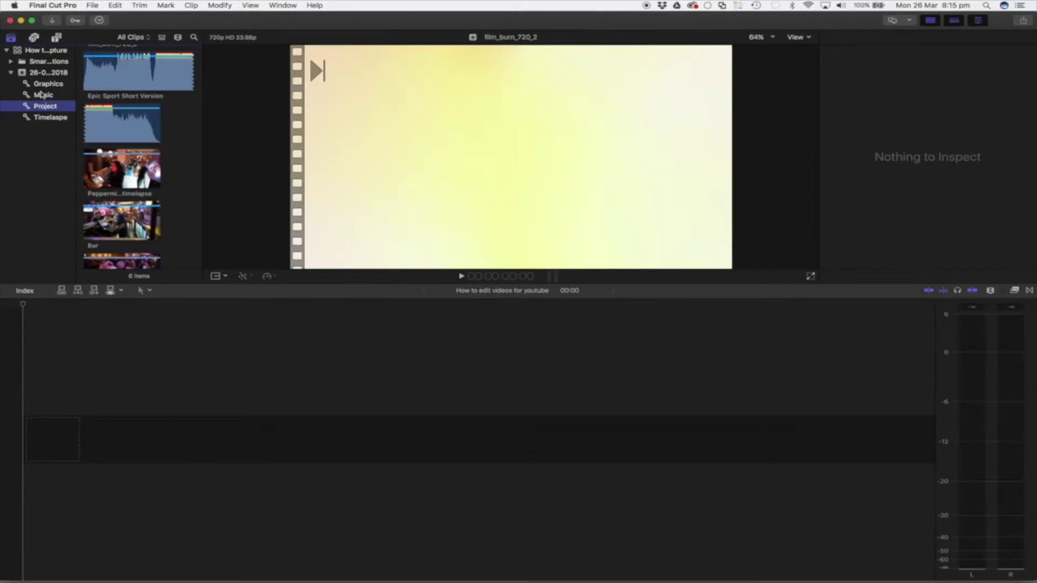
pyautogui.click(43, 95)
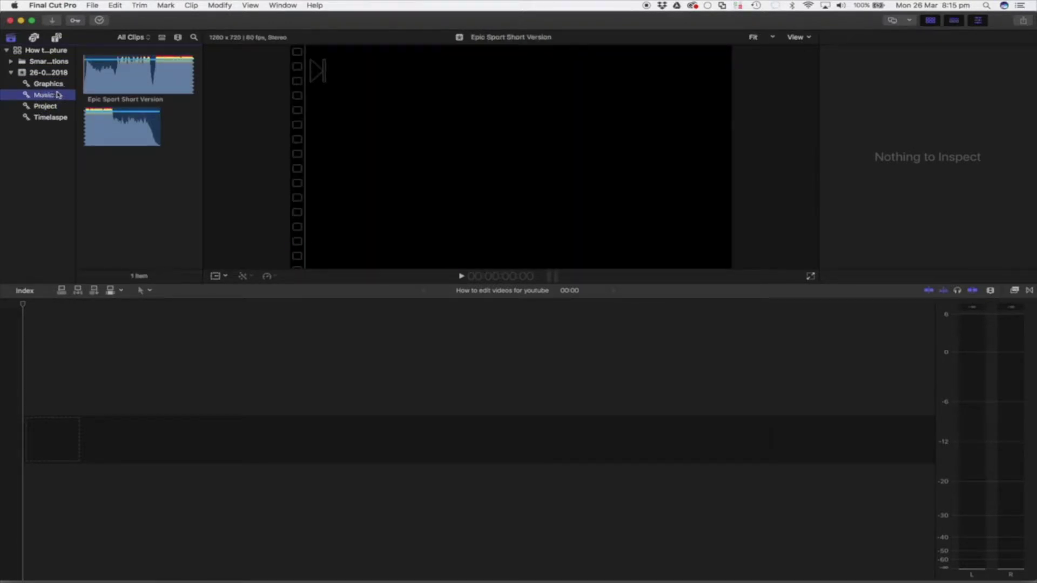
pyautogui.click(49, 85)
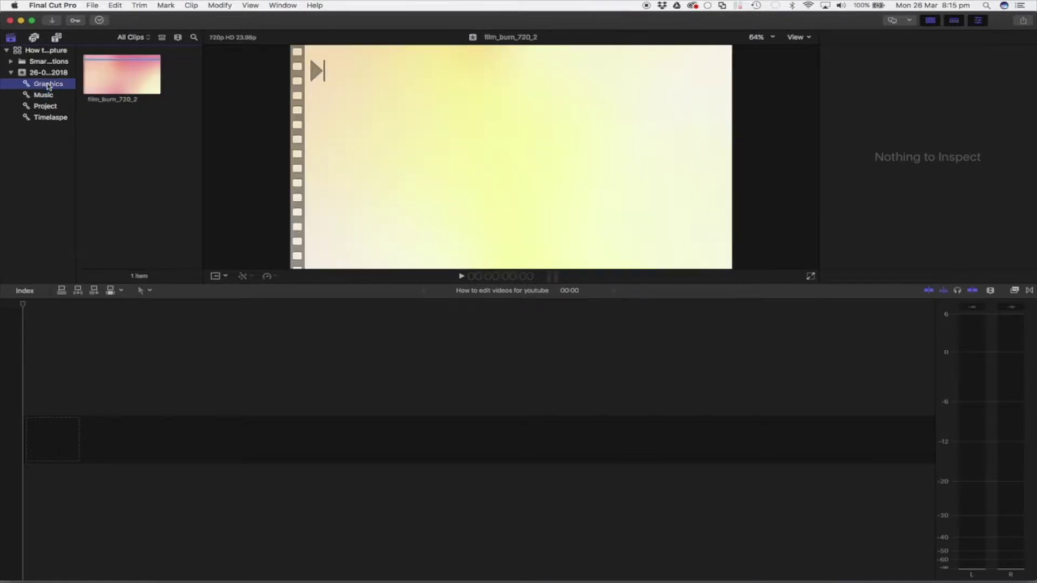
pyautogui.click(45, 118)
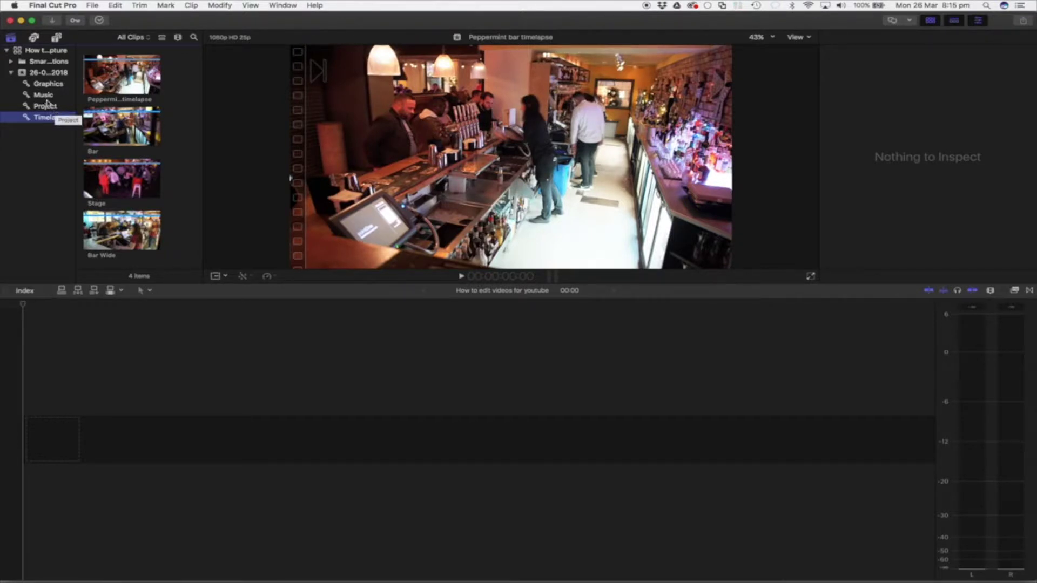
# Review the six Project clips, then select Peppermint bar timelapse in the Timelapse collection
pyautogui.click(48, 106)
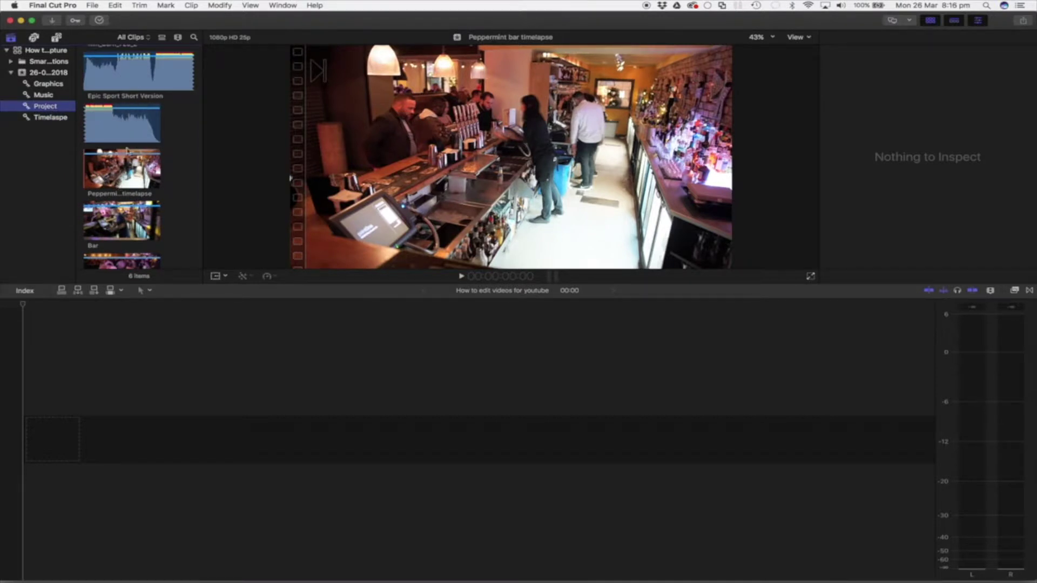
pyautogui.scroll(-5, 86, 192)
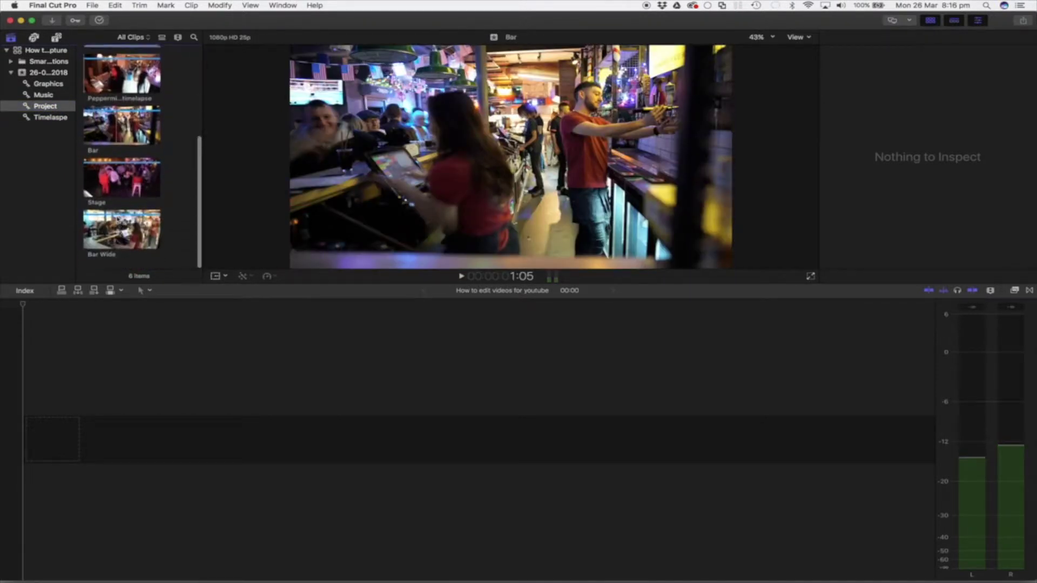
pyautogui.scroll(5, 92, 200)
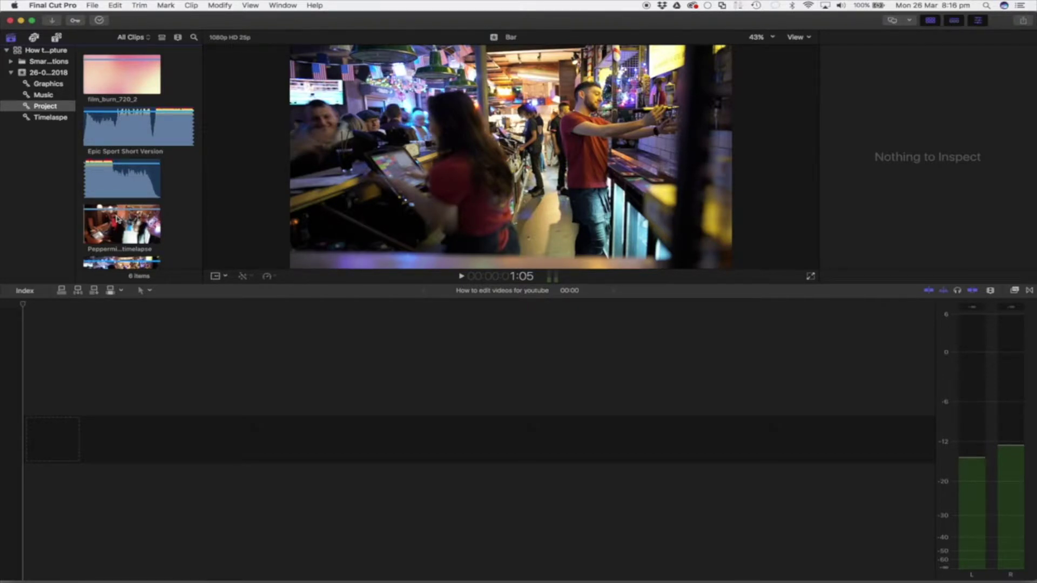
pyautogui.click(48, 119)
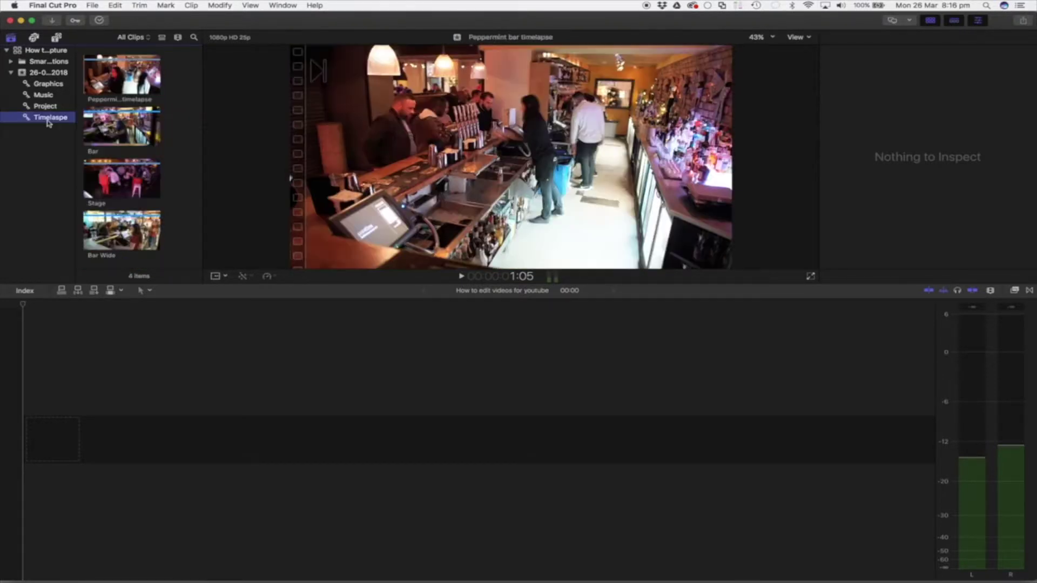
pyautogui.click(106, 89)
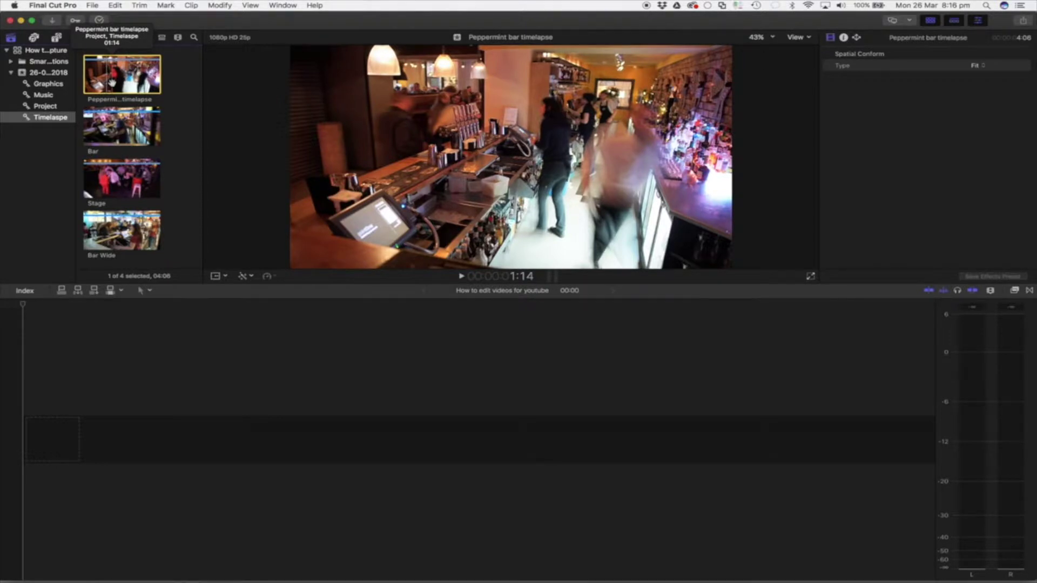
# Place the whole Peppermint clip in the timeline and mark a short I/O range in the browser
pyautogui.moveTo(111, 82); pyautogui.dragTo(54, 424)
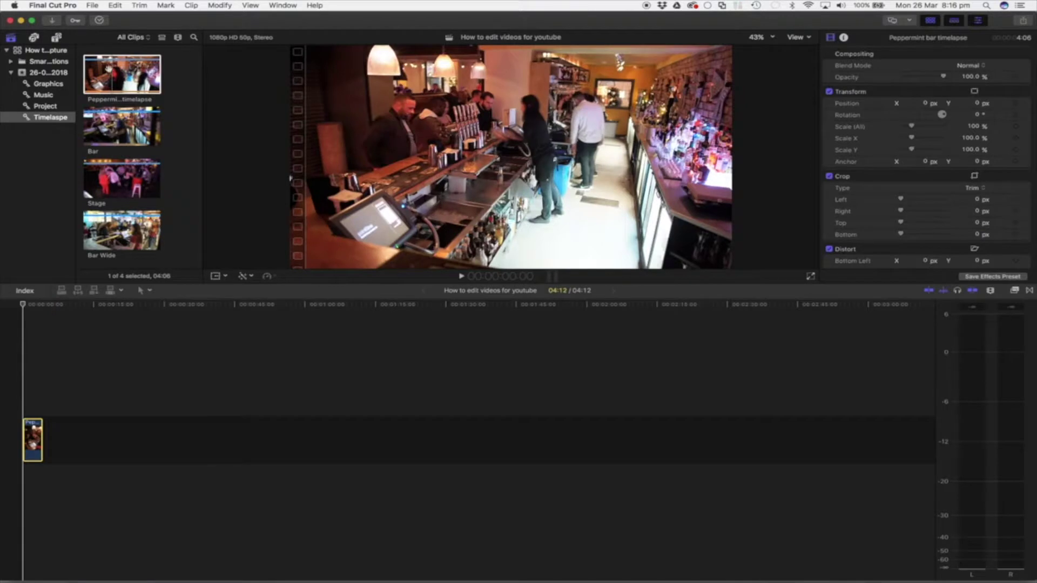
pyautogui.click(108, 70)
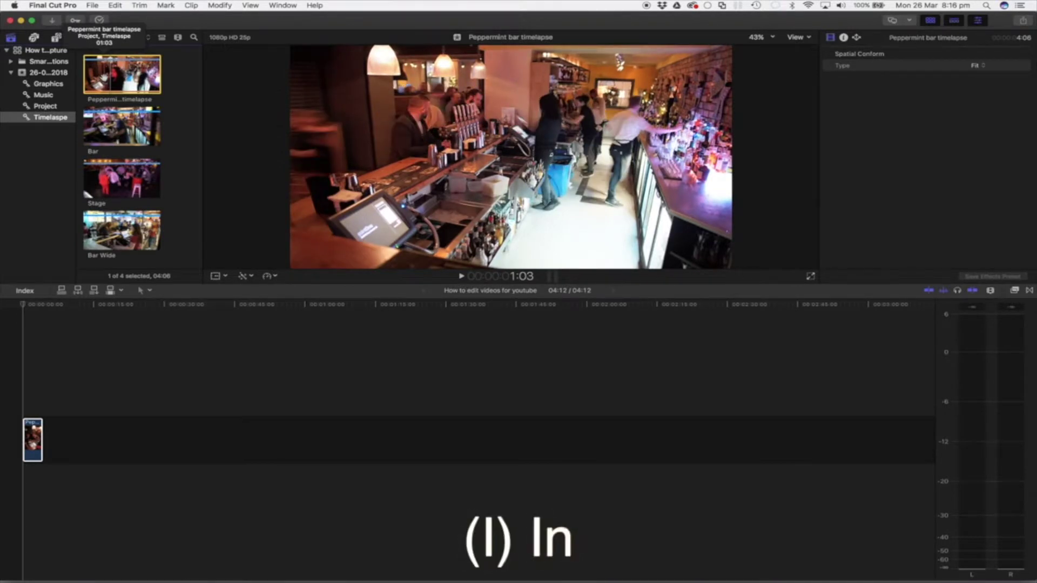
pyautogui.press('i')
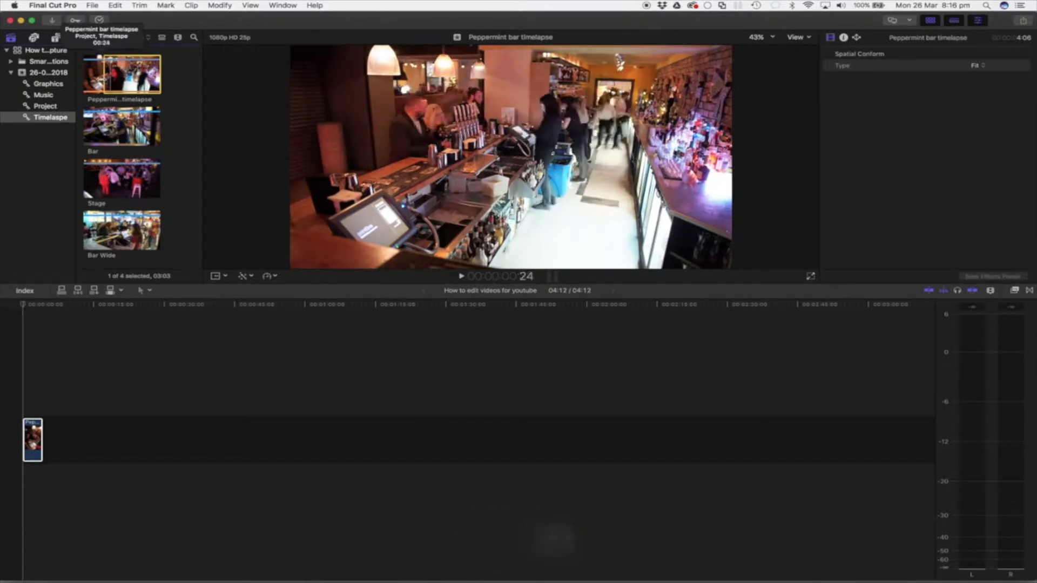
pyautogui.press('i')
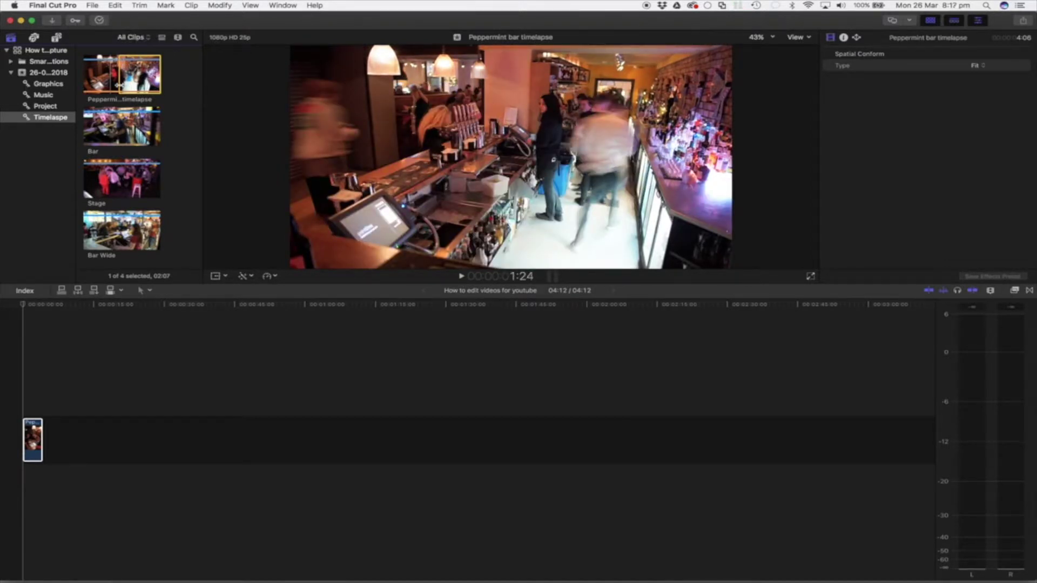
pyautogui.press('o')
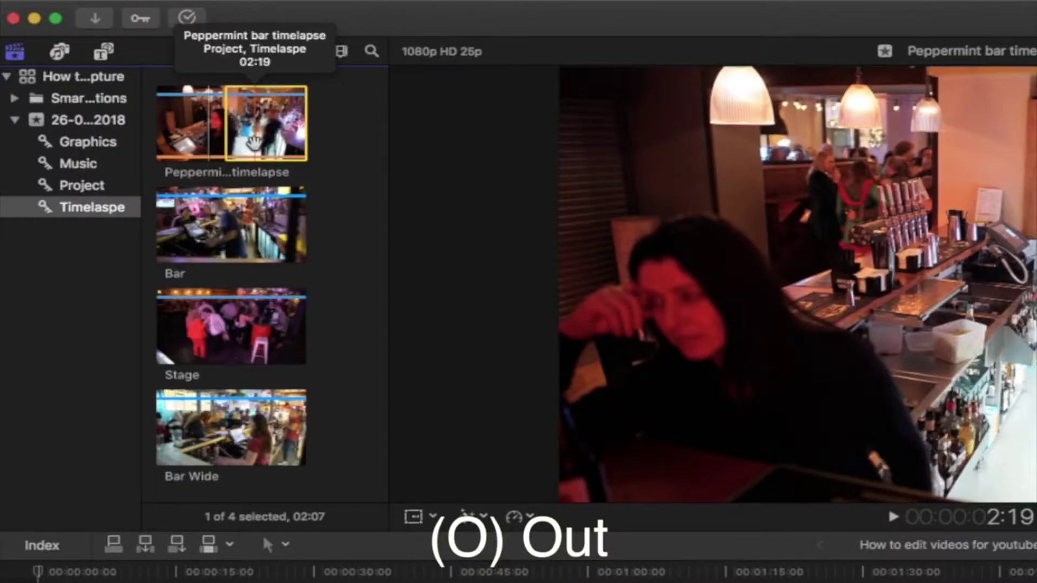
pyautogui.press('o')
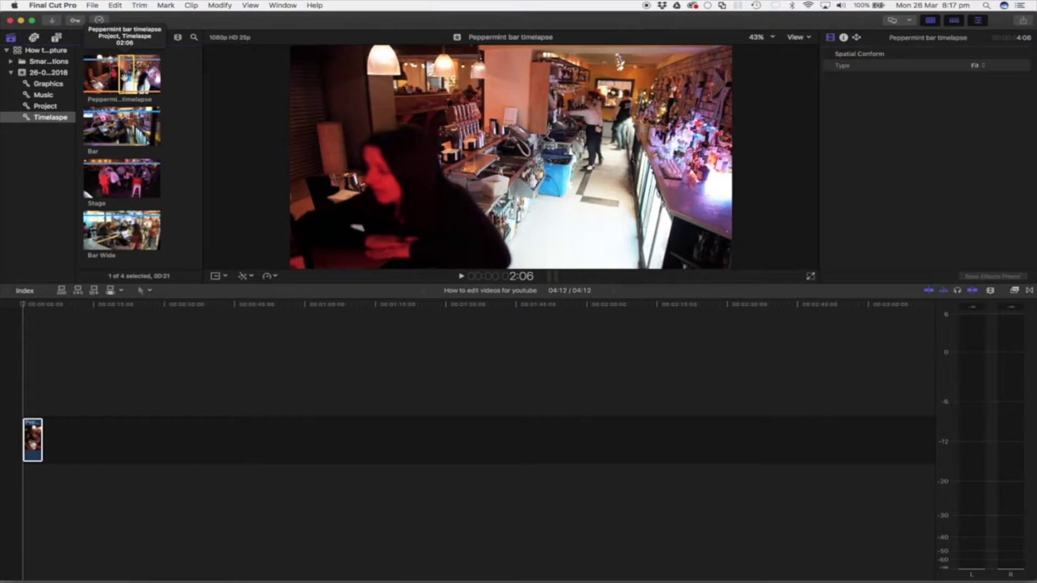
# Append the marked range after the first clip and zoom out to show both clips
pyautogui.moveTo(124, 76); pyautogui.dragTo(66, 435)
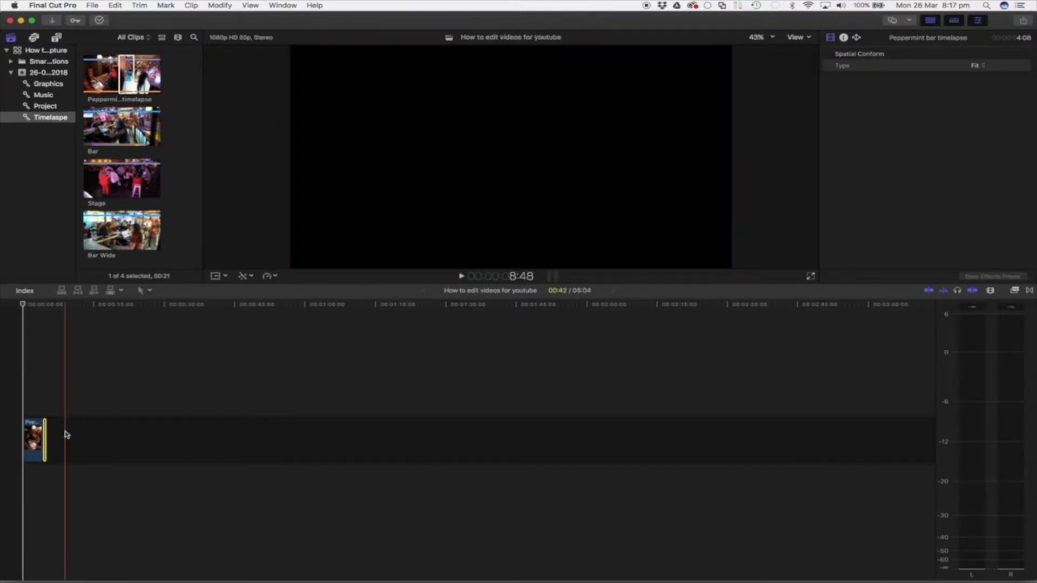
pyautogui.press('super+equal')
pyautogui.press('super+equal')
pyautogui.press('super+equal')
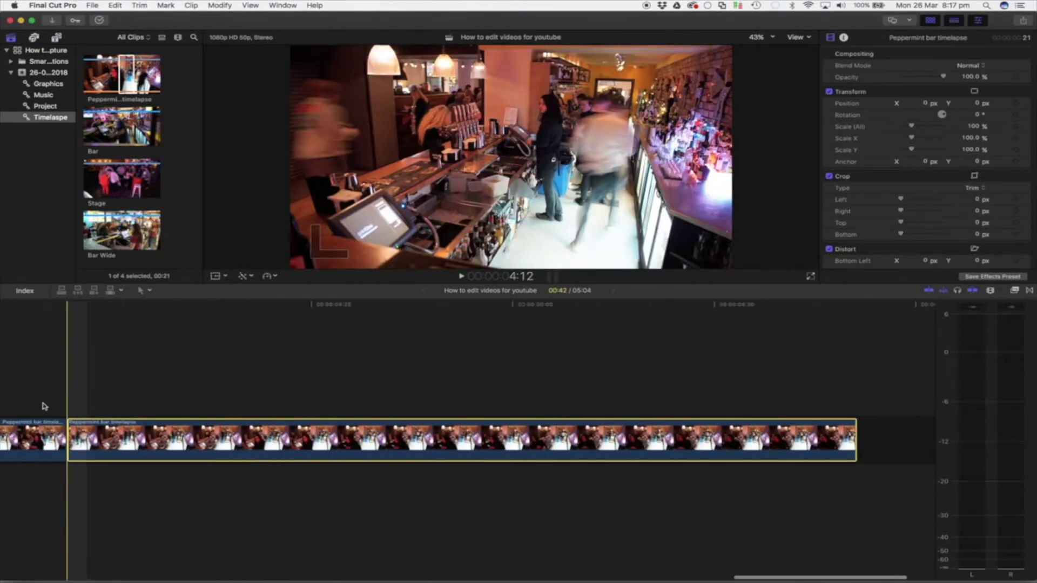
pyautogui.press('super+minus')
pyautogui.press('super+minus')
pyautogui.press('super+minus')
pyautogui.hscroll(-5, 44, 406)
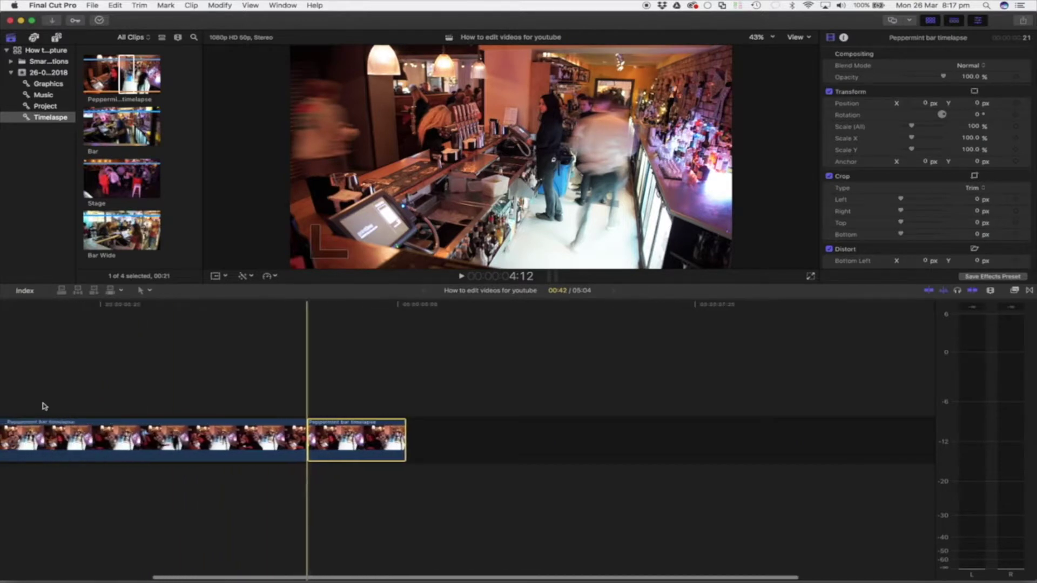
pyautogui.hscroll(-2, 45, 406)
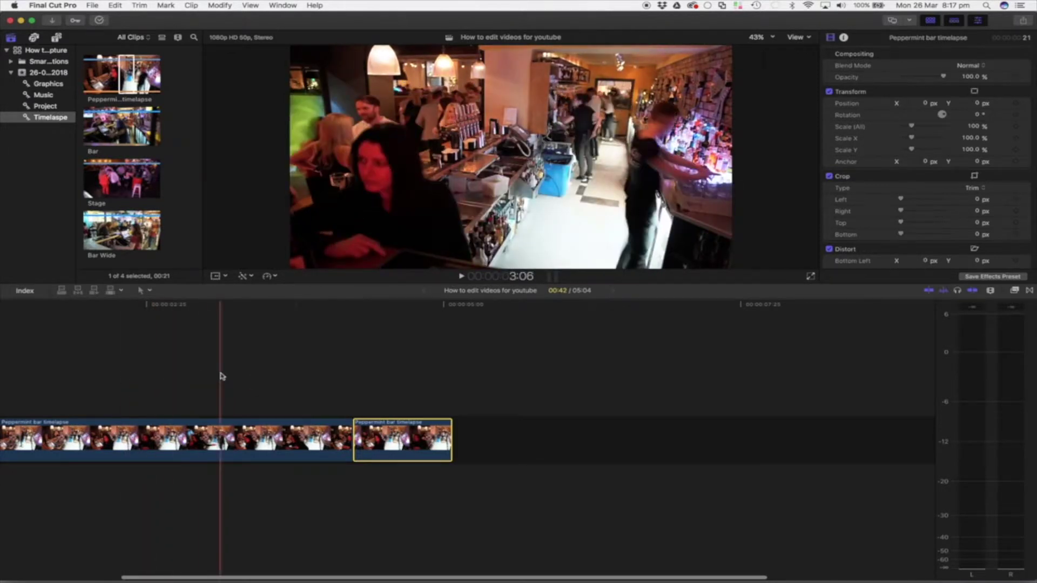
pyautogui.press('super+minus')
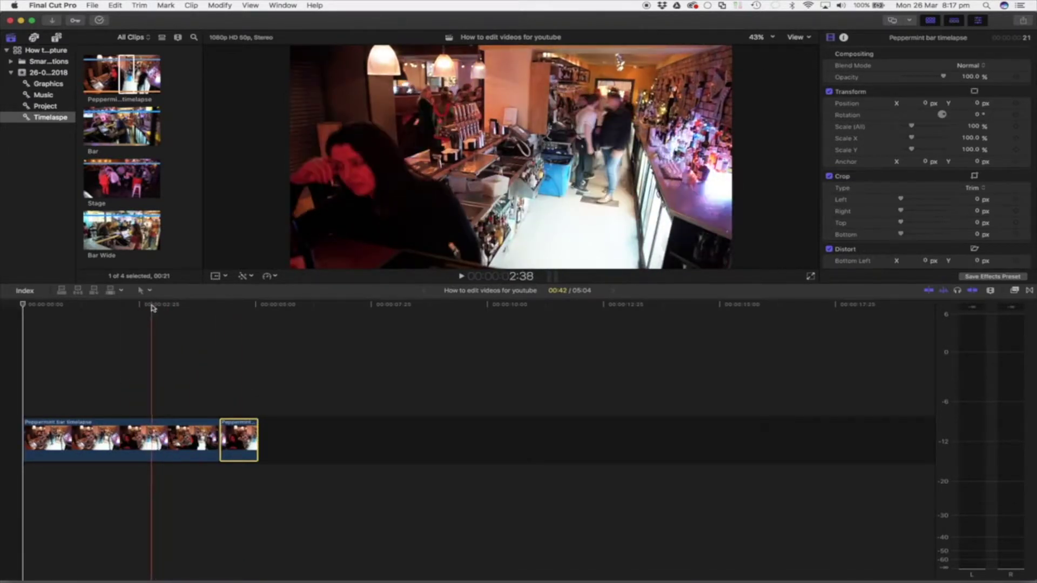
# Delete the short second Peppermint clip from the timeline
pyautogui.click(153, 308)
pyautogui.click(243, 432)
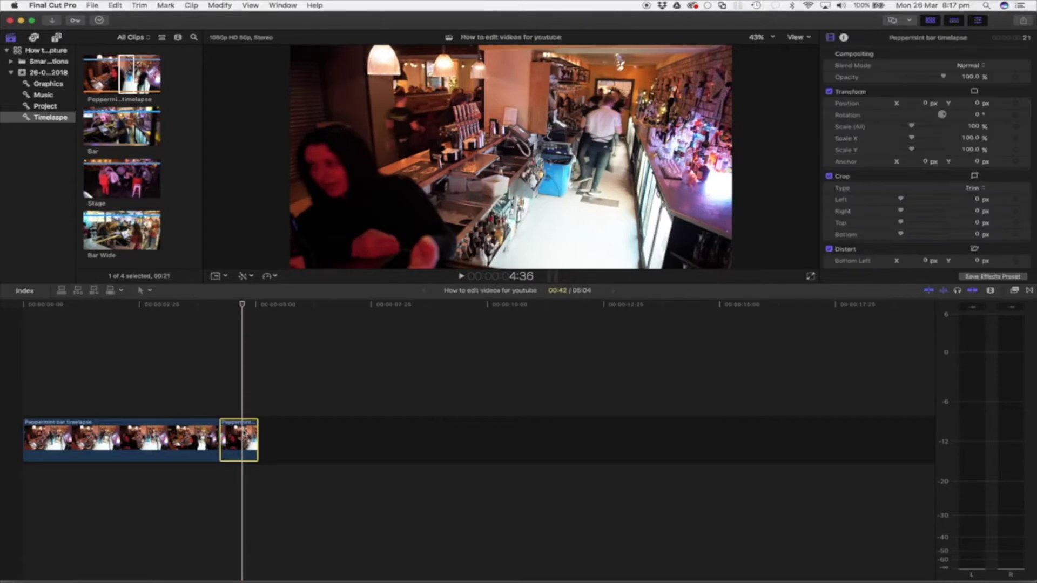
pyautogui.press('Delete')
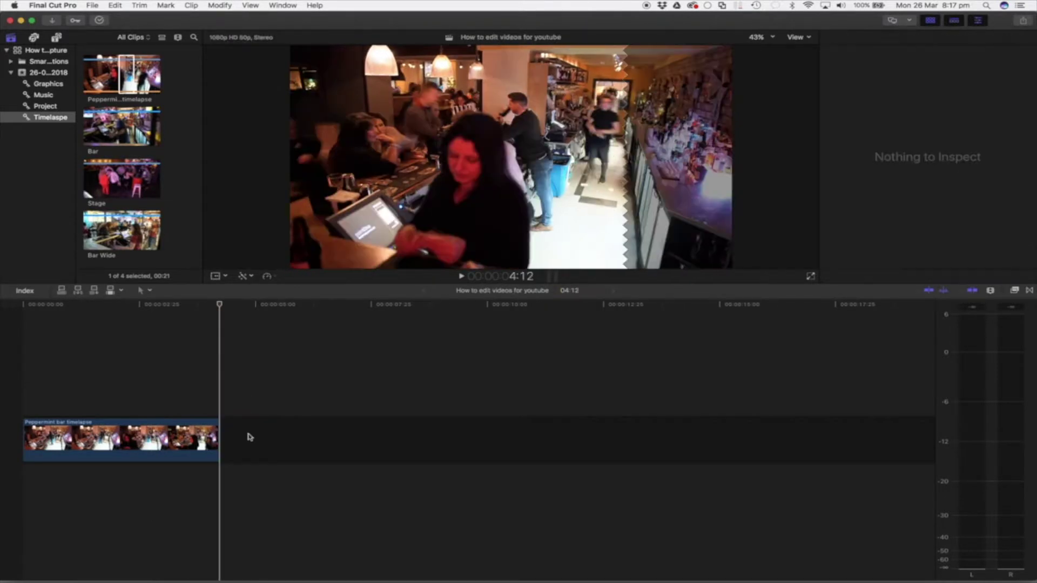
# Trim the Peppermint clip's end so the project runs 02:25
pyautogui.moveTo(219, 306)
pyautogui.mouseDown()
pyautogui.moveTo(208, 307)
pyautogui.moveTo(218, 308)
pyautogui.mouseUp()
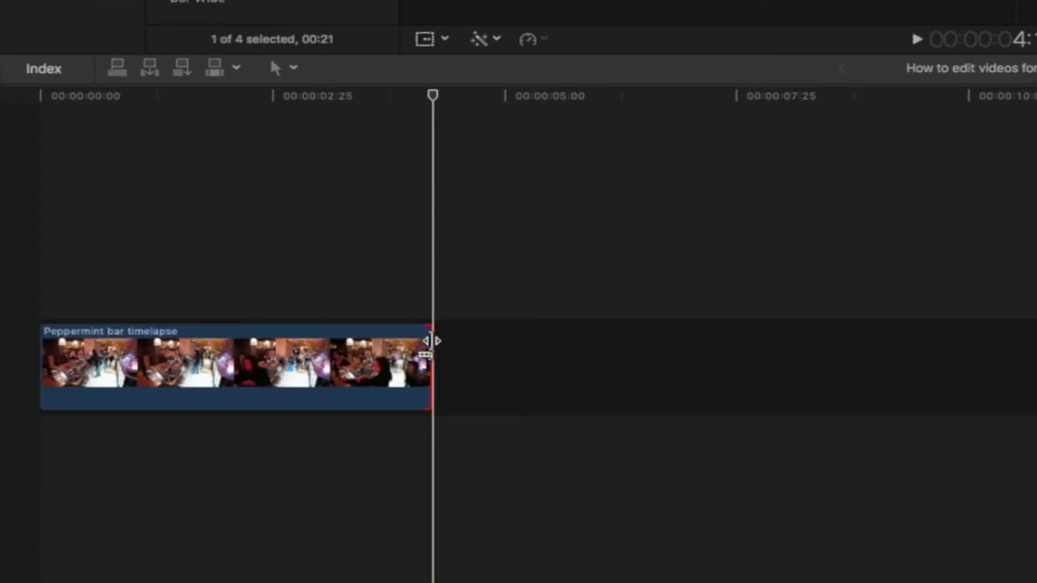
pyautogui.moveTo(431, 340); pyautogui.dragTo(391, 352)
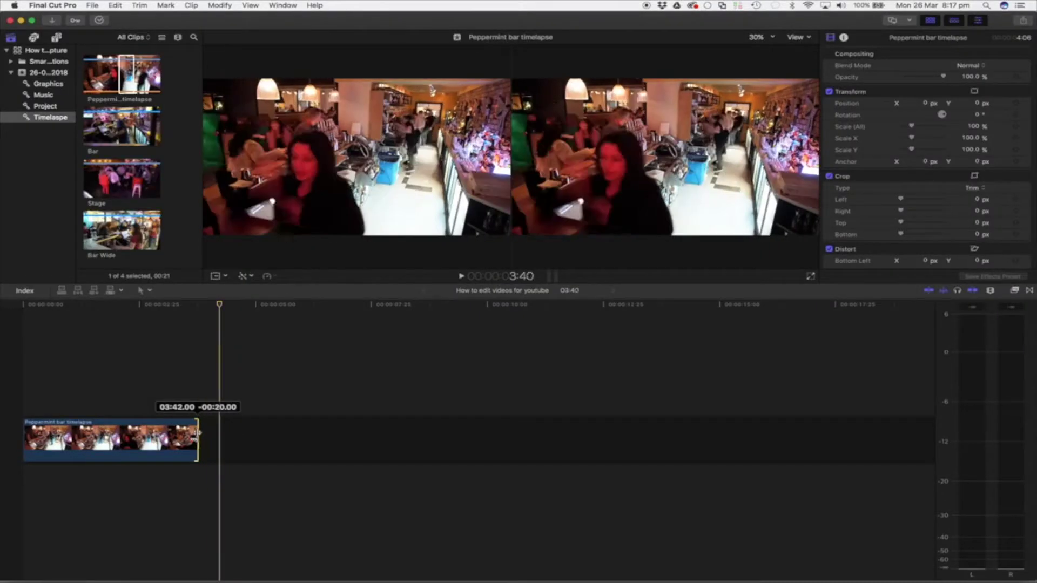
pyautogui.moveTo(199, 432); pyautogui.dragTo(139, 435)
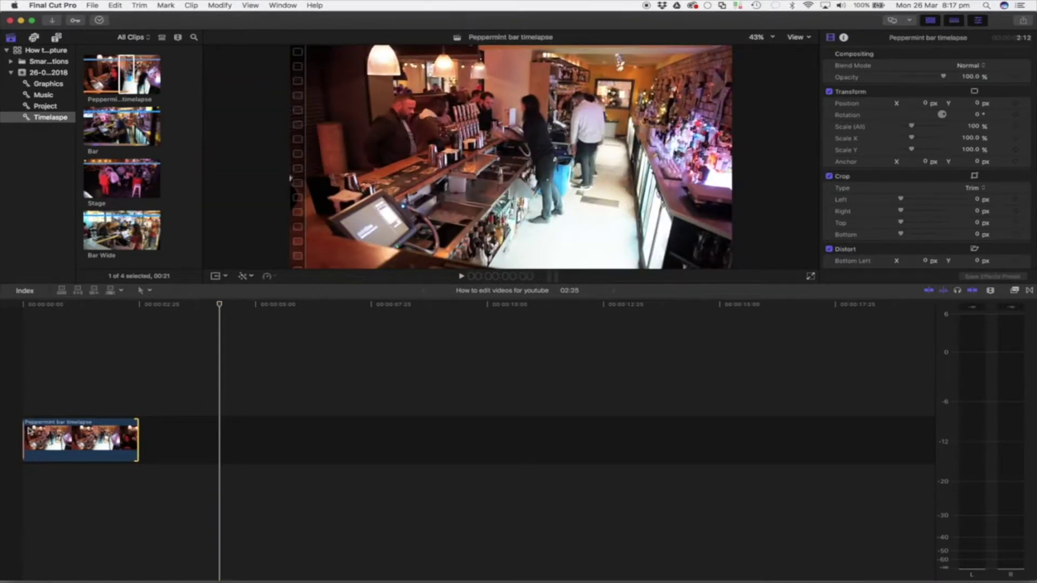
pyautogui.click(123, 78)
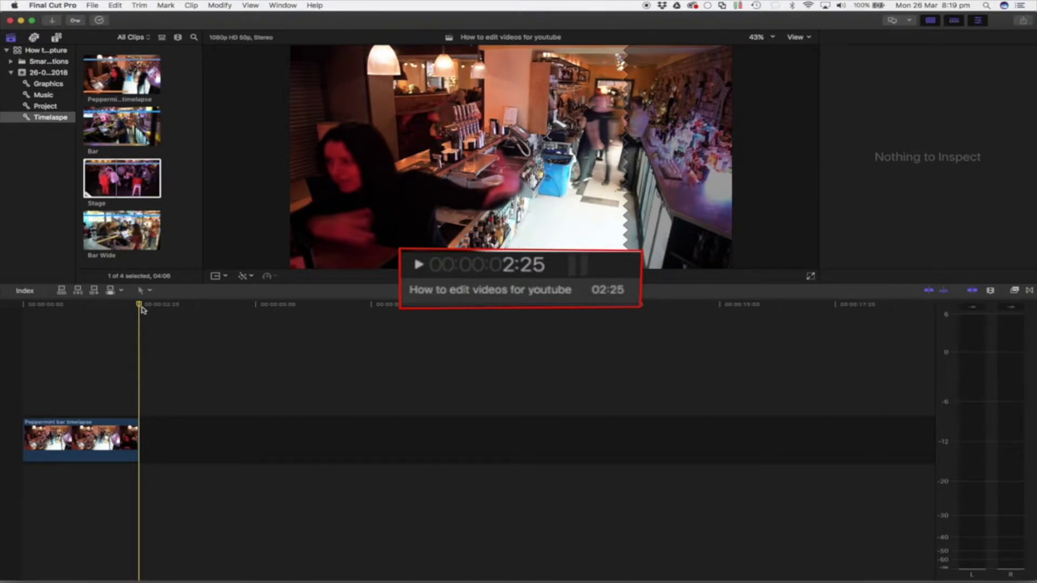
# Append the Stage clip after Peppermint bar timelapse, bringing the project to 06:37
pyautogui.click(122, 186)
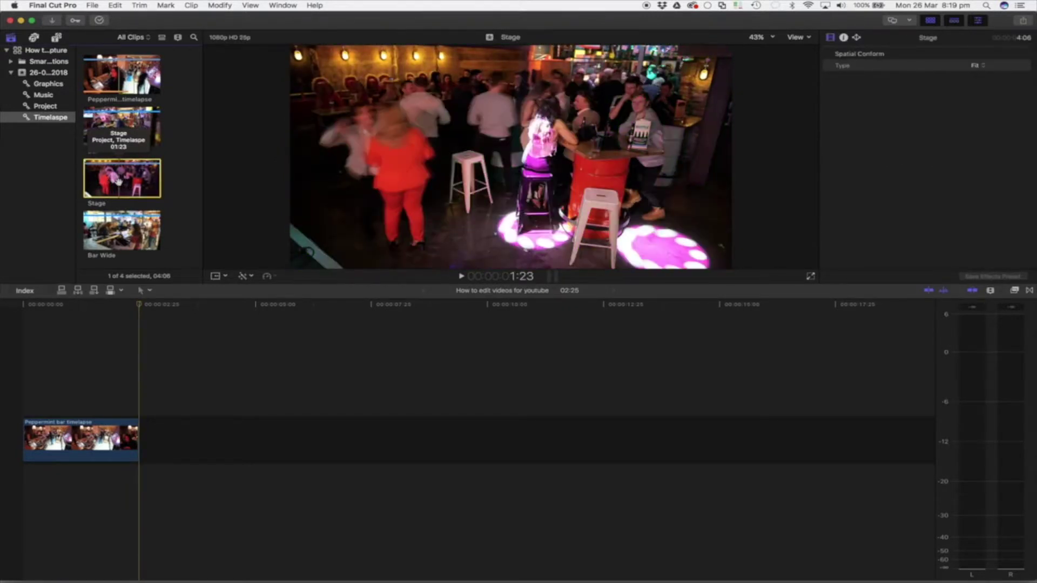
pyautogui.moveTo(119, 182); pyautogui.dragTo(161, 411)
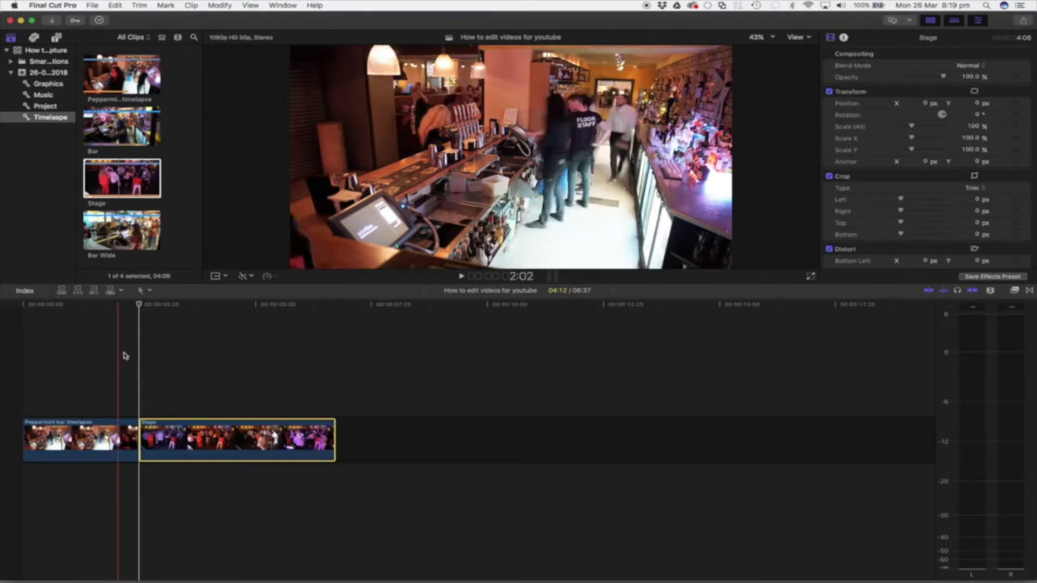
pyautogui.moveTo(139, 308); pyautogui.dragTo(102, 312)
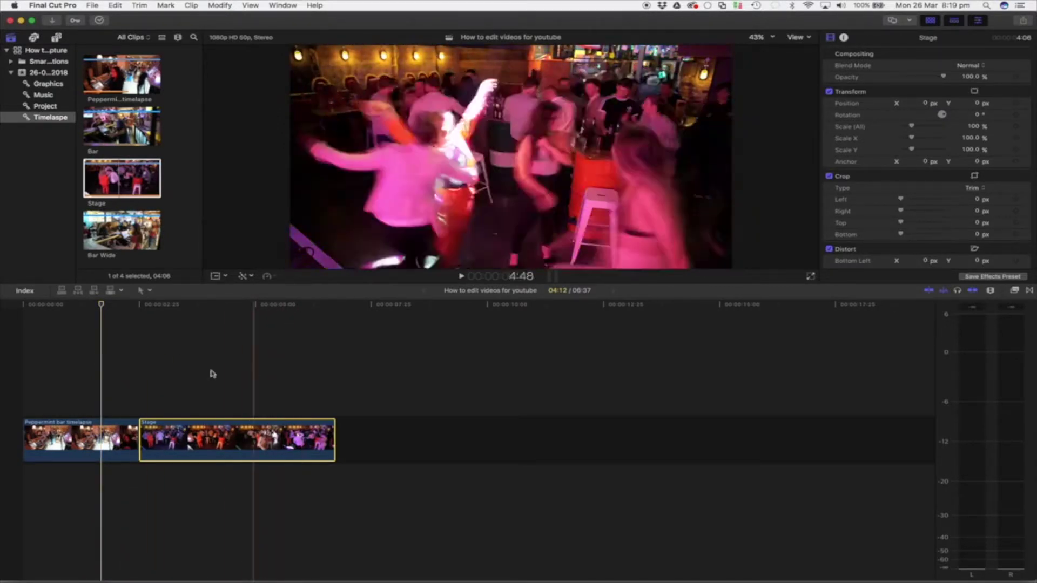
pyautogui.click(100, 376)
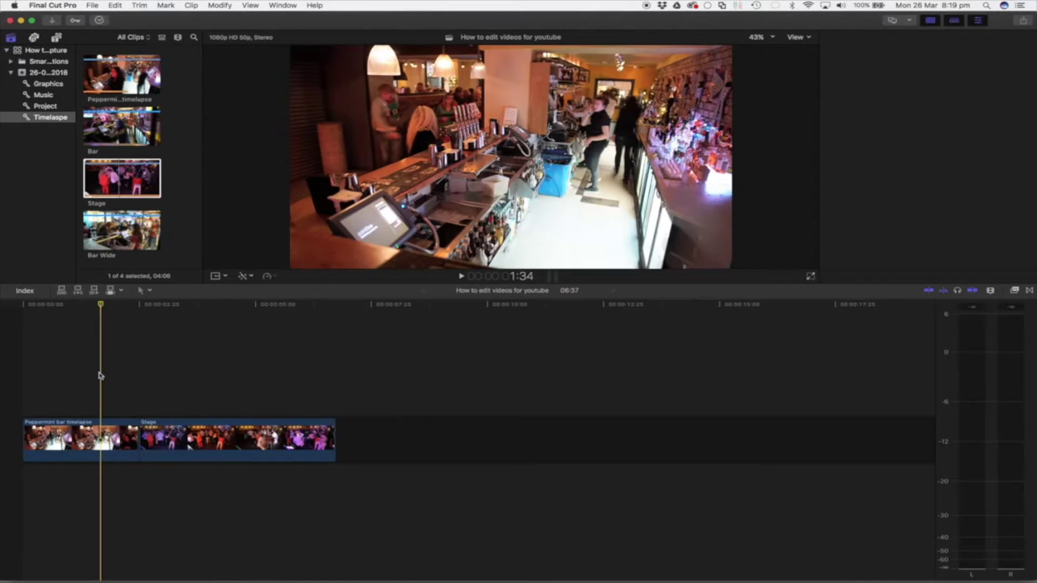
pyautogui.click(119, 130)
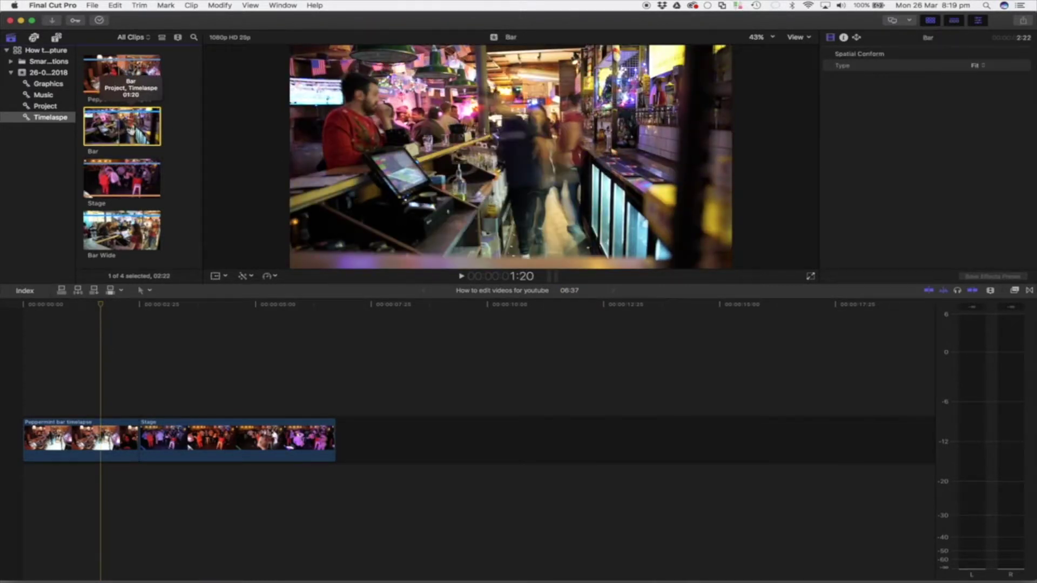
# Place Bar after Stage in the storyline and connect Bar Wide above, totalling 11:05
pyautogui.moveTo(129, 132); pyautogui.dragTo(138, 444)
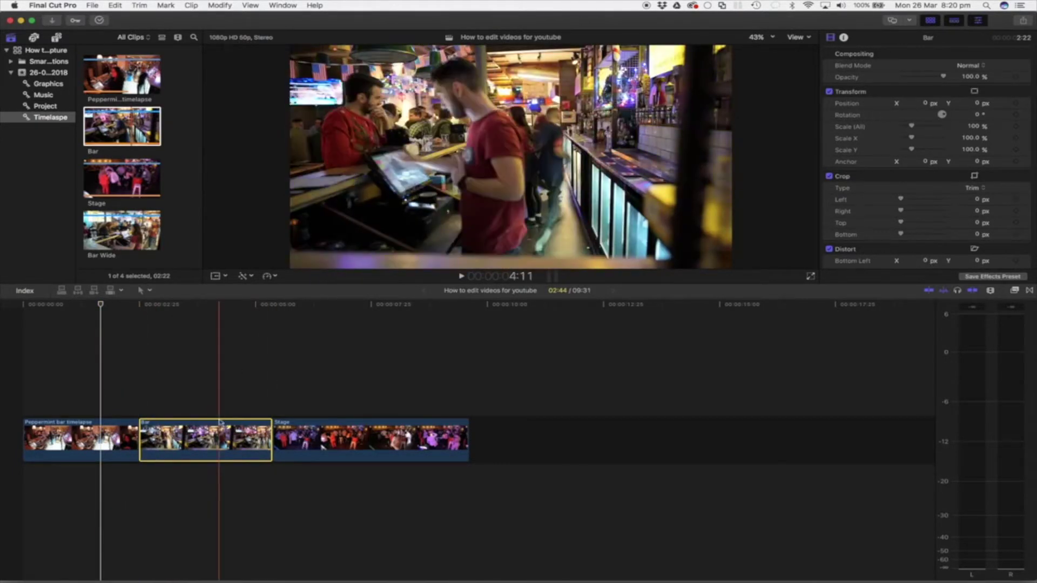
pyautogui.moveTo(220, 422); pyautogui.dragTo(411, 424)
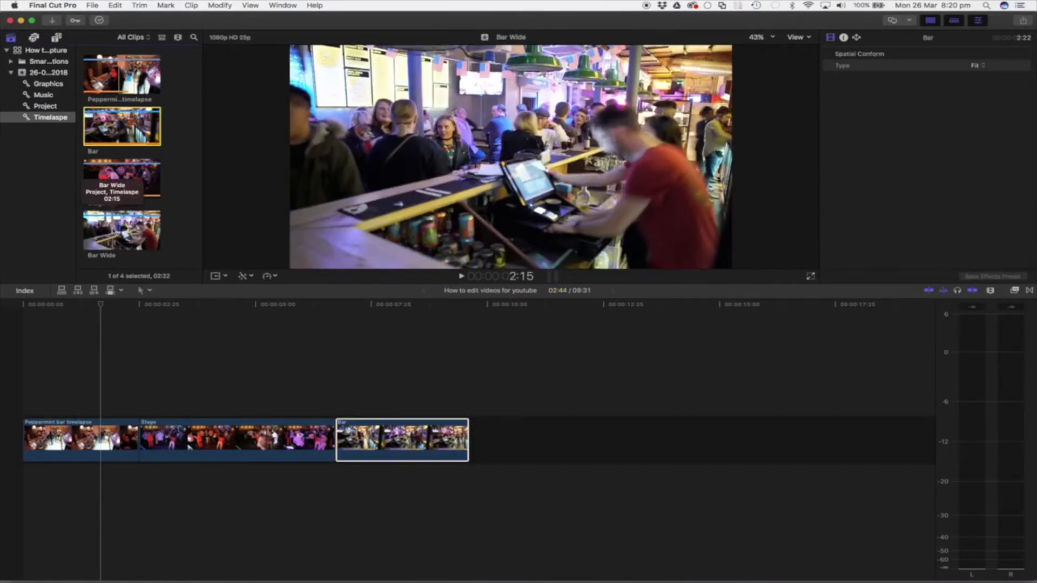
pyautogui.moveTo(123, 230); pyautogui.dragTo(219, 361)
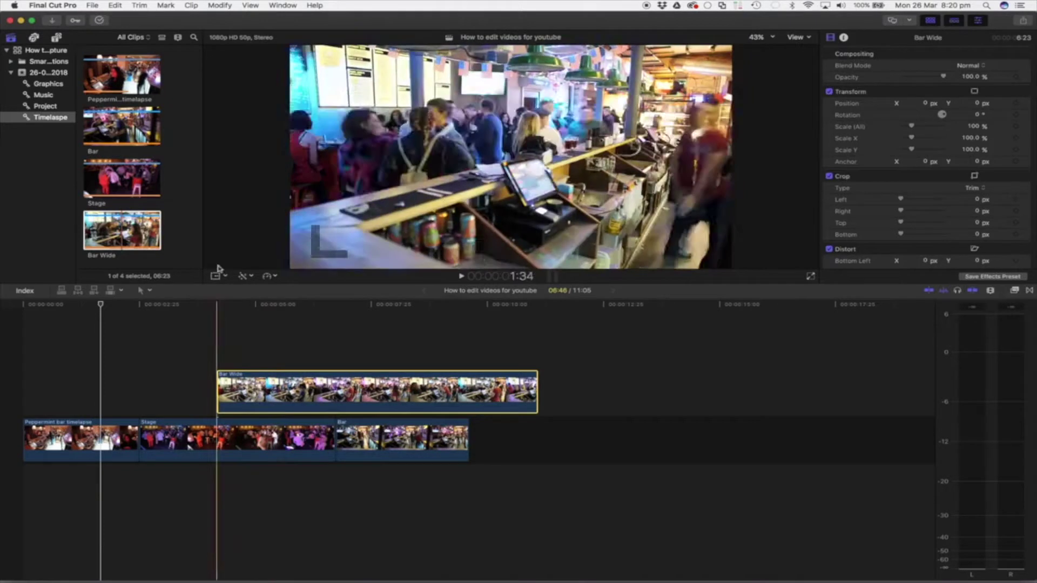
# Add a short Stage range as a connected clip above the storyline and play it back
pyautogui.moveTo(128, 178); pyautogui.dragTo(139, 179)
pyautogui.moveTo(134, 178); pyautogui.dragTo(265, 343)
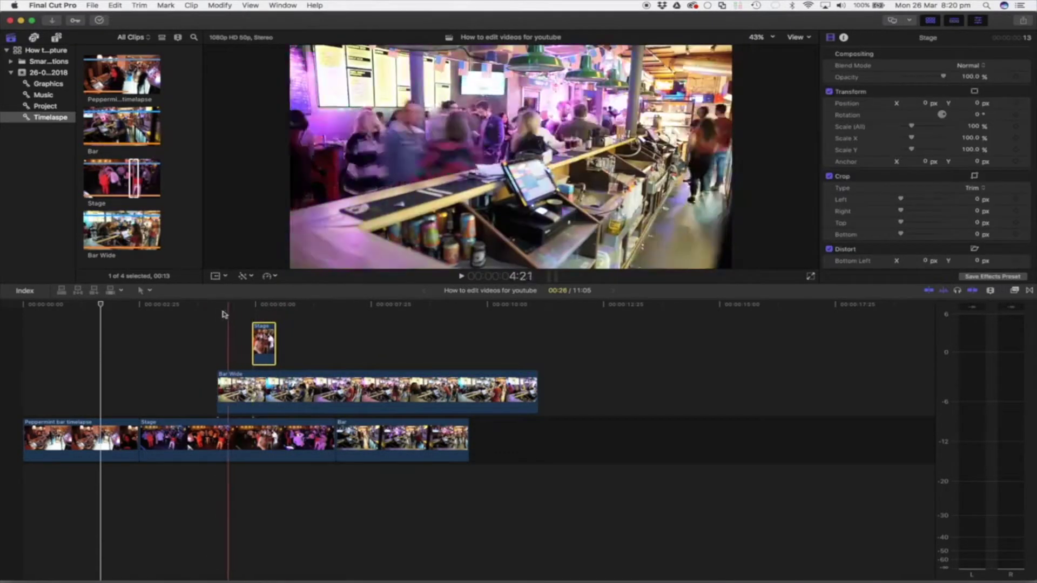
pyautogui.click(190, 316)
pyautogui.press('space')
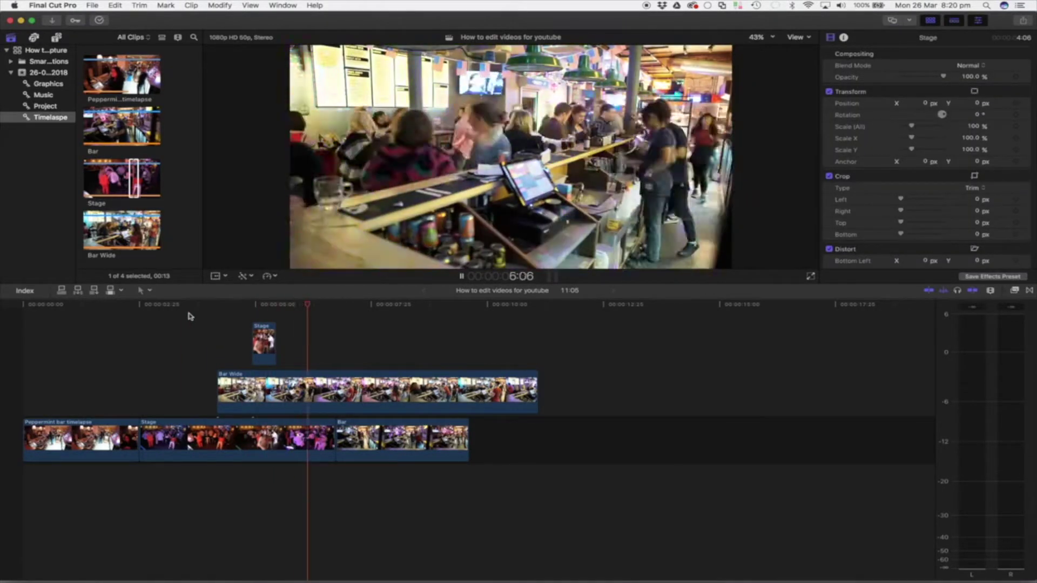
pyautogui.press('space')
# Delete the connected Stage and Bar Wide clips so the project runs 09:31
pyautogui.moveTo(237, 326); pyautogui.dragTo(330, 400)
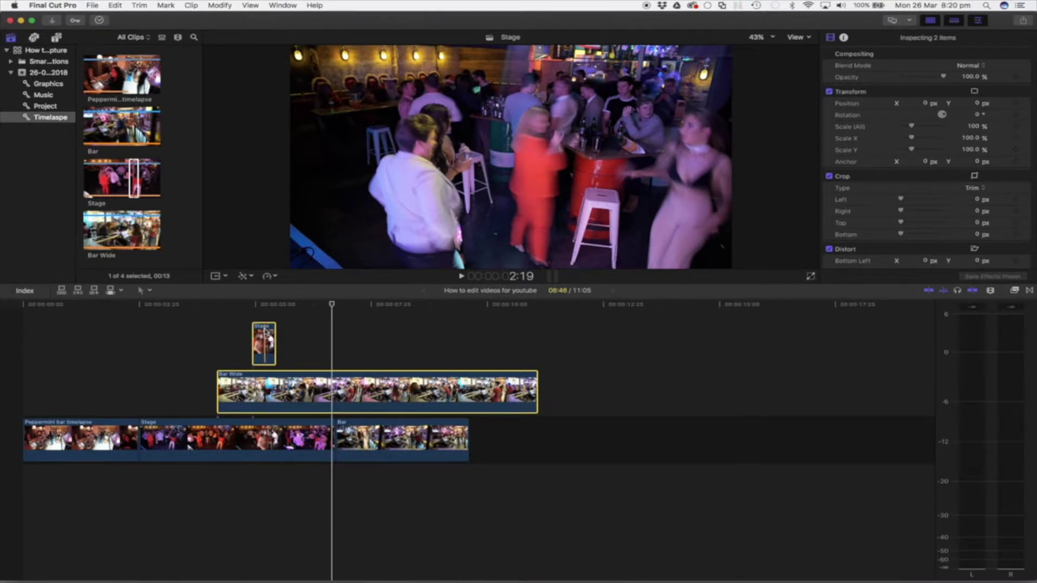
pyautogui.click(234, 330)
pyautogui.moveTo(227, 336); pyautogui.dragTo(296, 394)
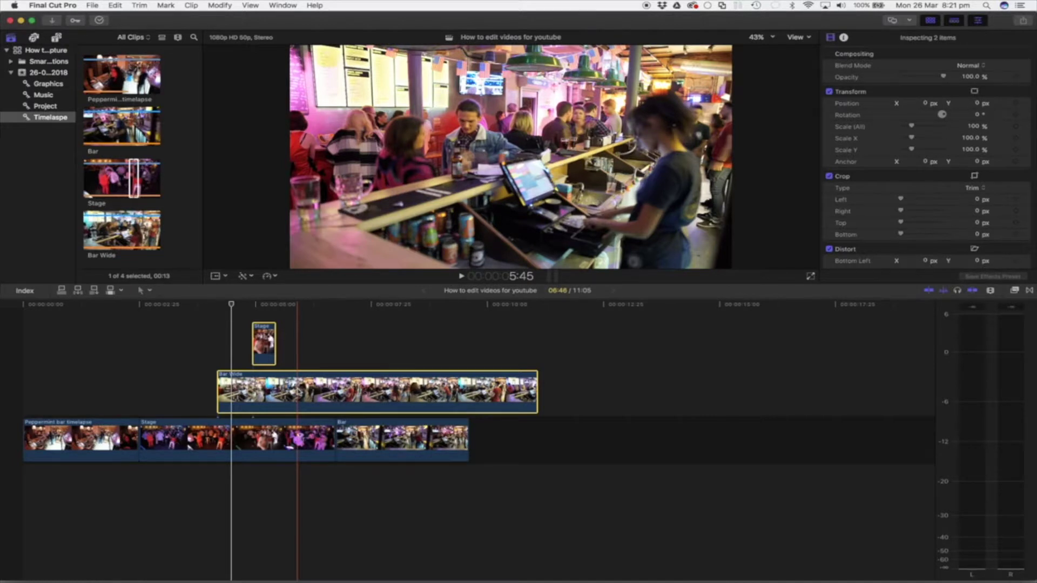
pyautogui.press('Delete')
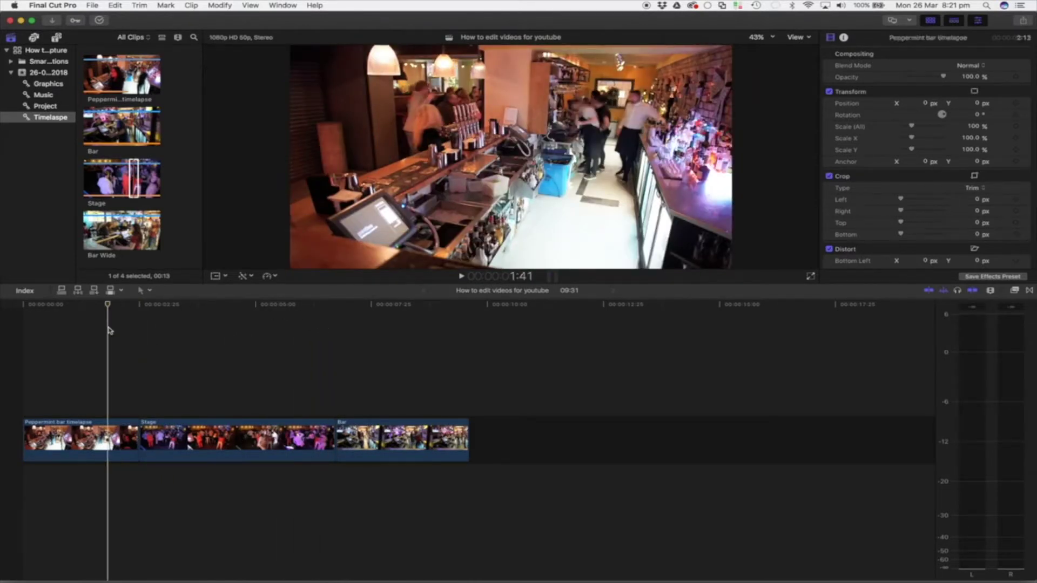
# Add Epic Sport Short Version from the Music collection beneath the video, trim its start and play it
pyautogui.click(43, 94)
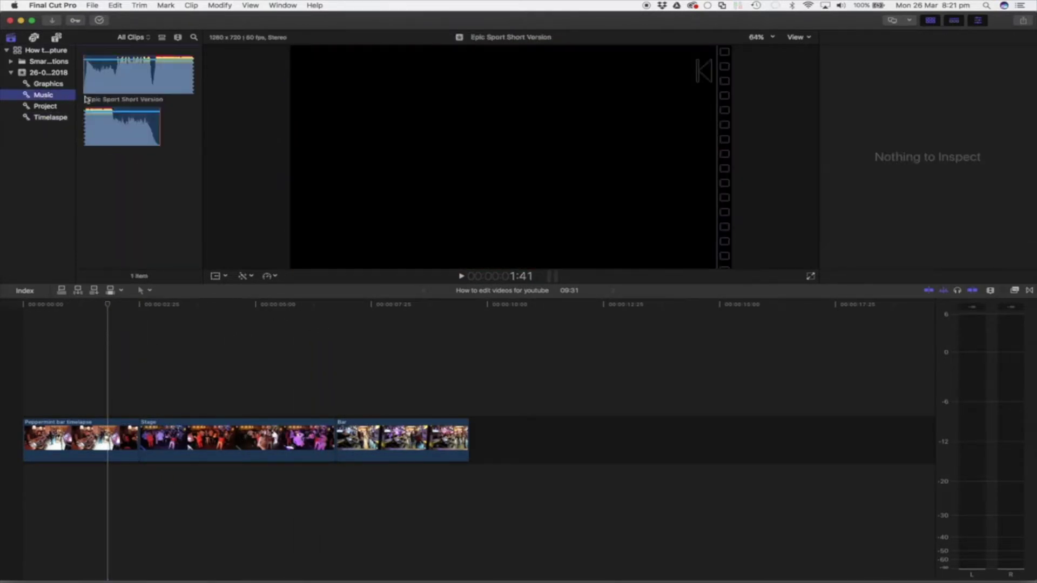
pyautogui.click(126, 81)
pyautogui.moveTo(127, 80); pyautogui.dragTo(18, 486)
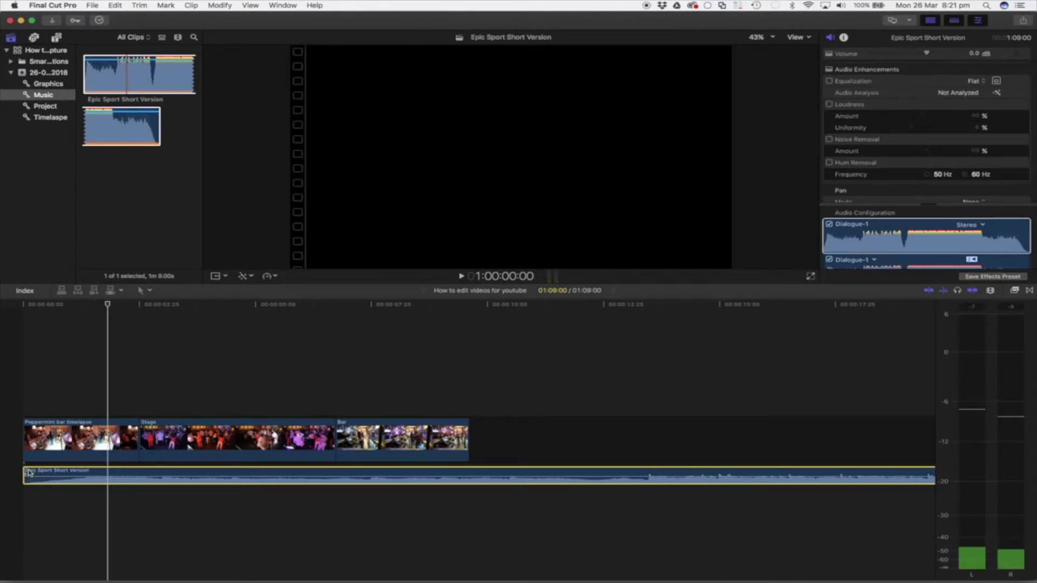
pyautogui.moveTo(24, 474)
pyautogui.mouseDown()
pyautogui.moveTo(53, 472)
pyautogui.moveTo(24, 474)
pyautogui.mouseUp()
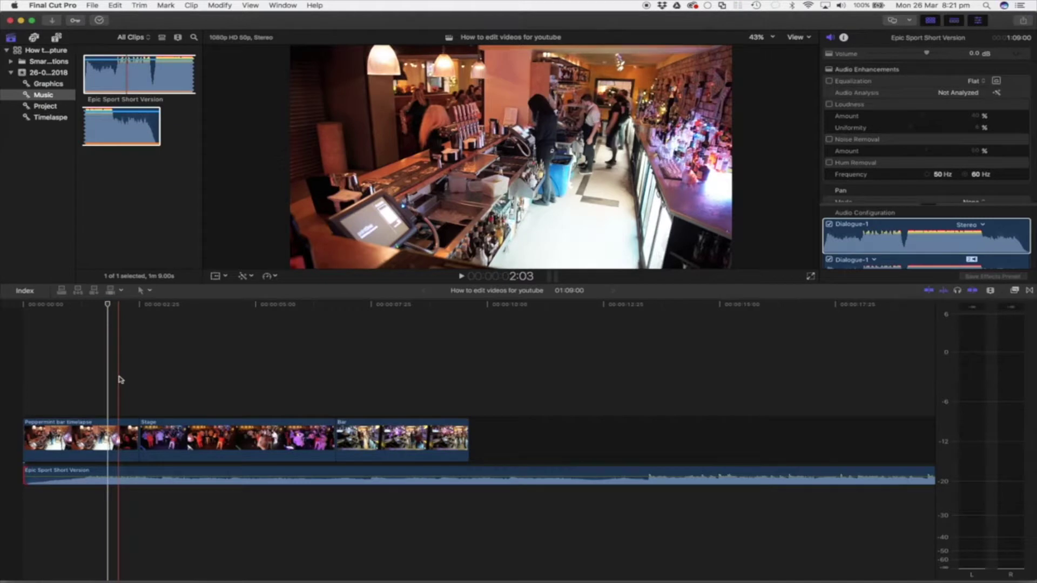
pyautogui.press('space')
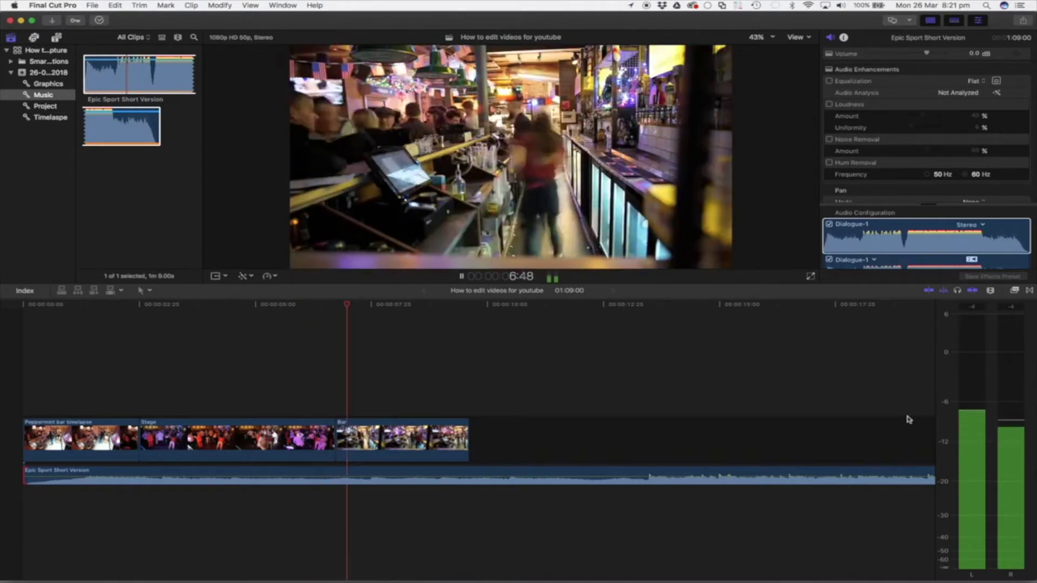
pyautogui.press('space')
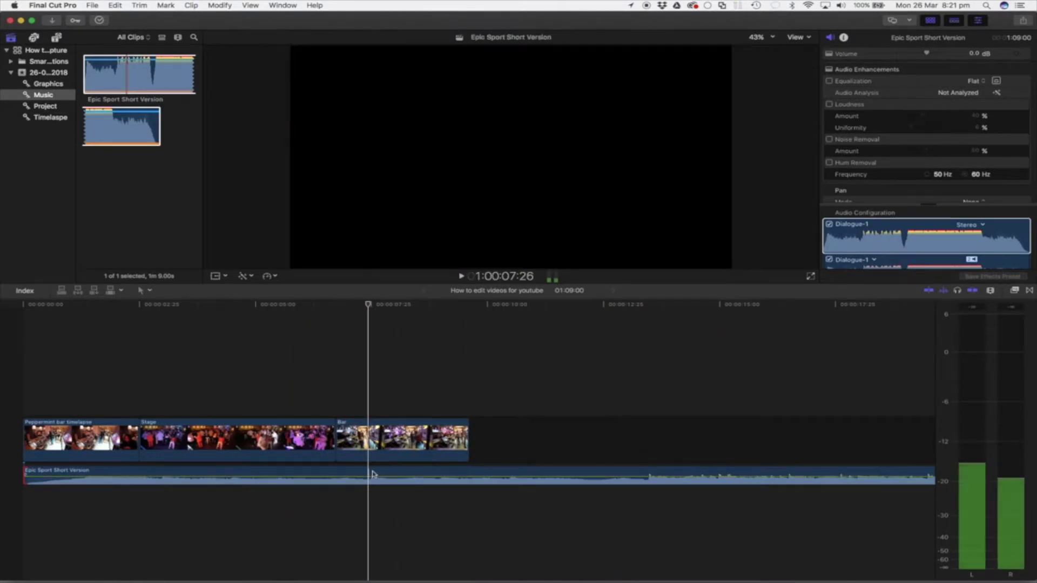
pyautogui.click(363, 473)
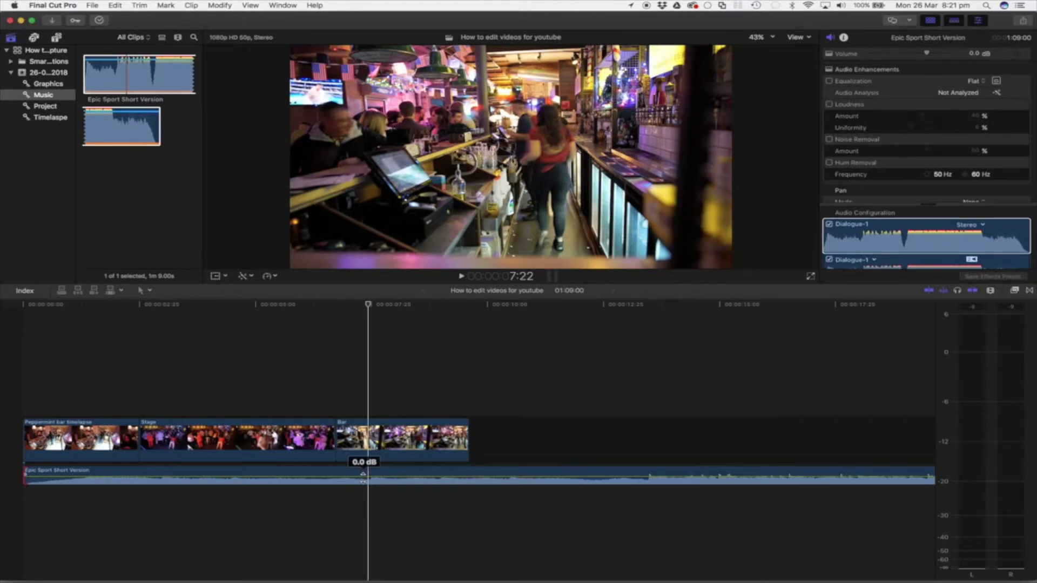
# Drag the Epic Sport Short Version volume line down to -12.0 dB
pyautogui.moveTo(363, 478); pyautogui.dragTo(363, 479)
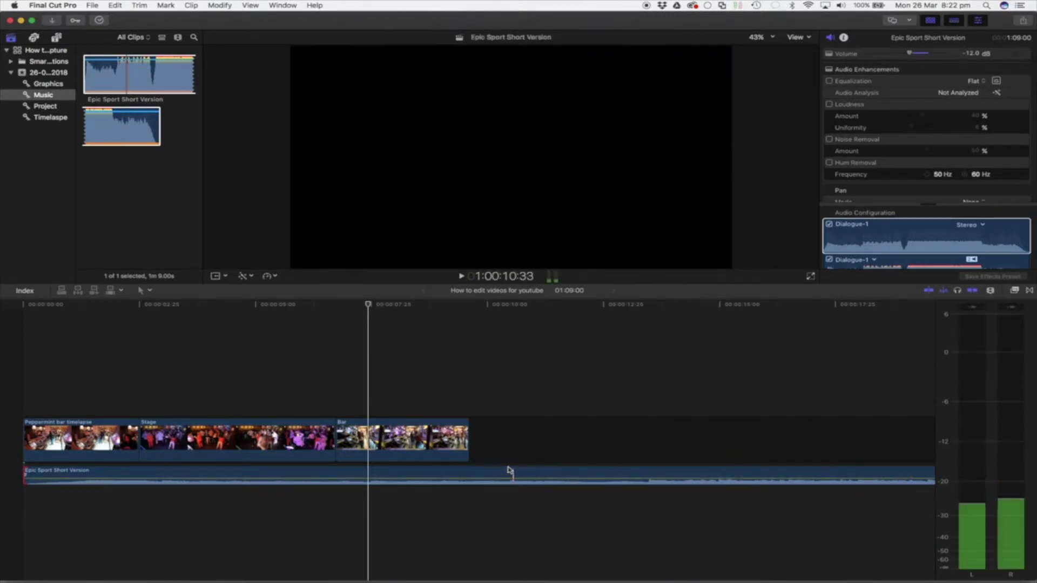
pyautogui.click(20, 356)
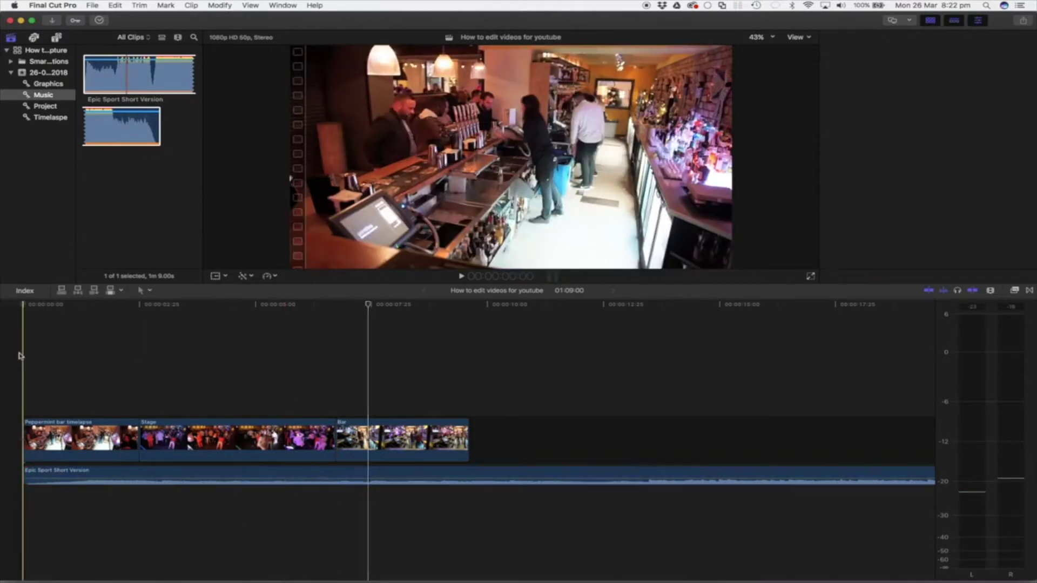
pyautogui.press('space')
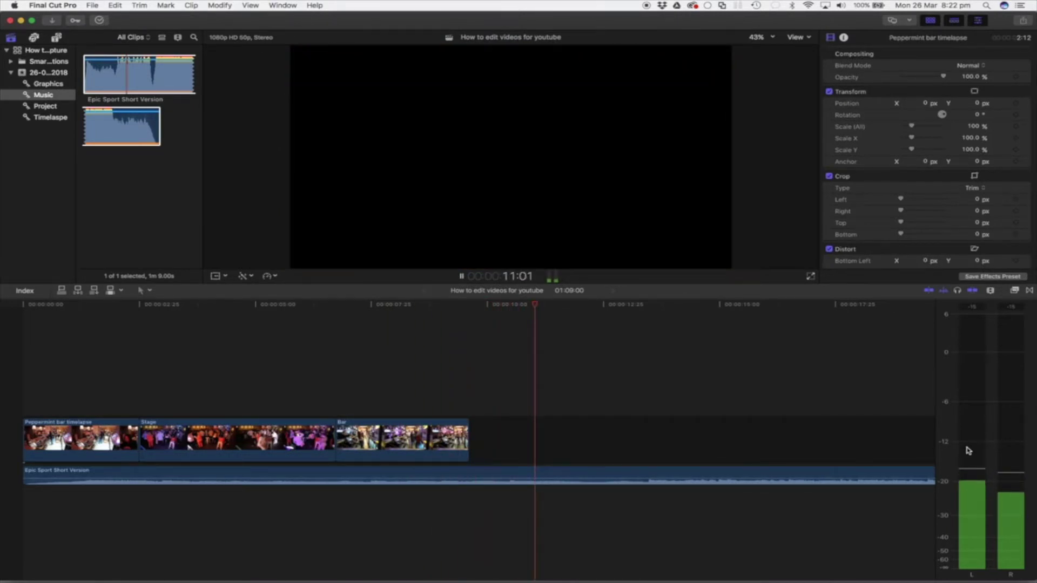
pyautogui.press('space')
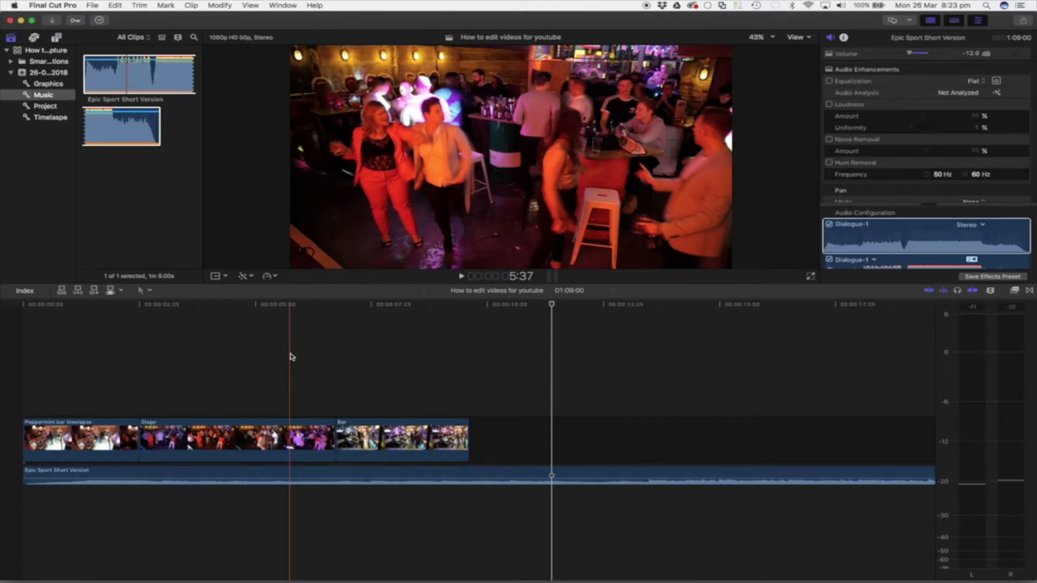
pyautogui.moveTo(23, 475)
pyautogui.mouseDown()
pyautogui.moveTo(92, 474)
pyautogui.moveTo(24, 474)
pyautogui.mouseUp()
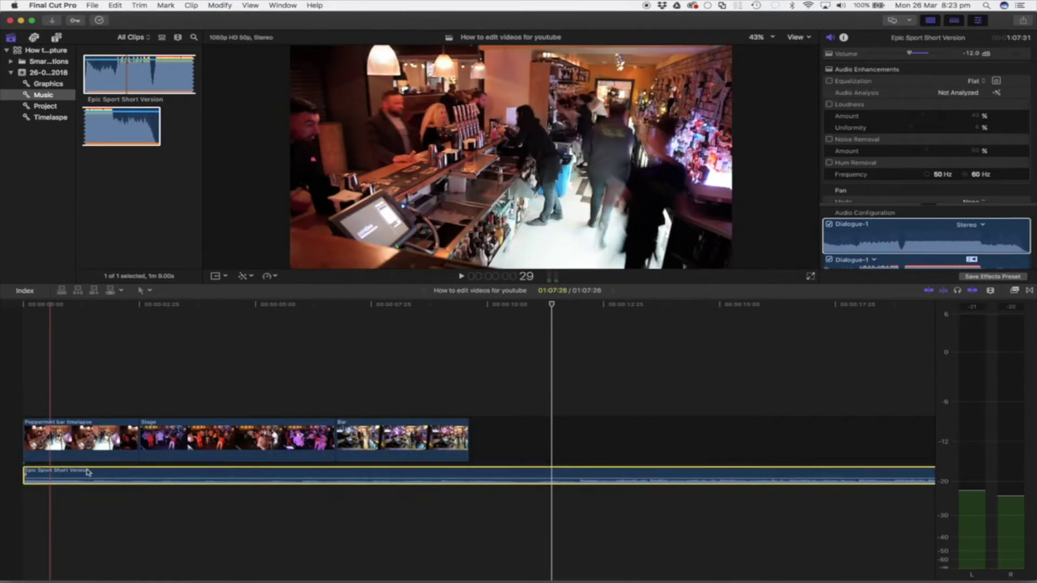
# Trim the music clip's end back so the project runs 26:14 instead of 01:09:00
pyautogui.press('r')
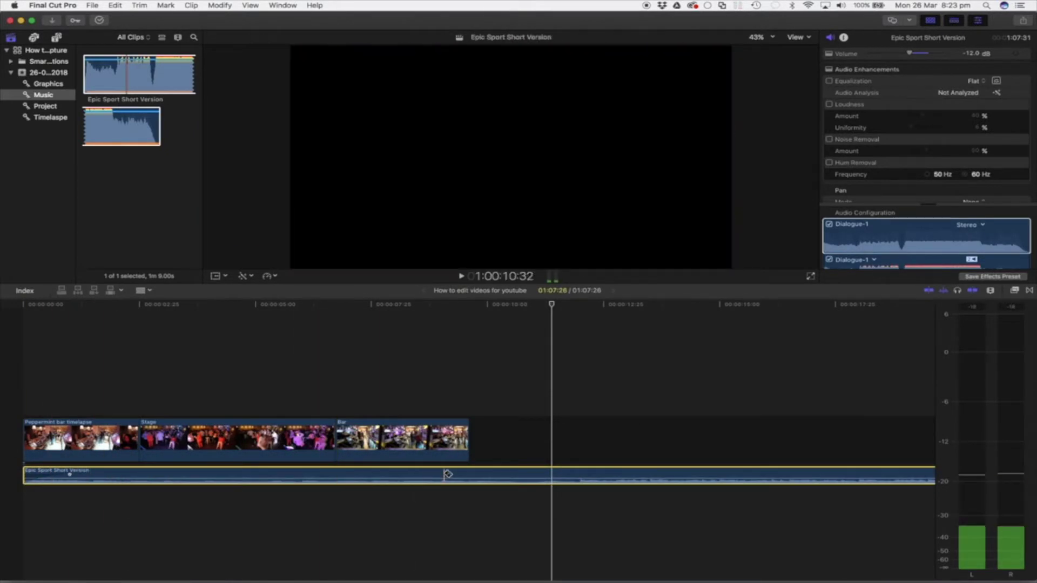
pyautogui.press('super+minus')
pyautogui.press('super+minus')
pyautogui.press('super+minus')
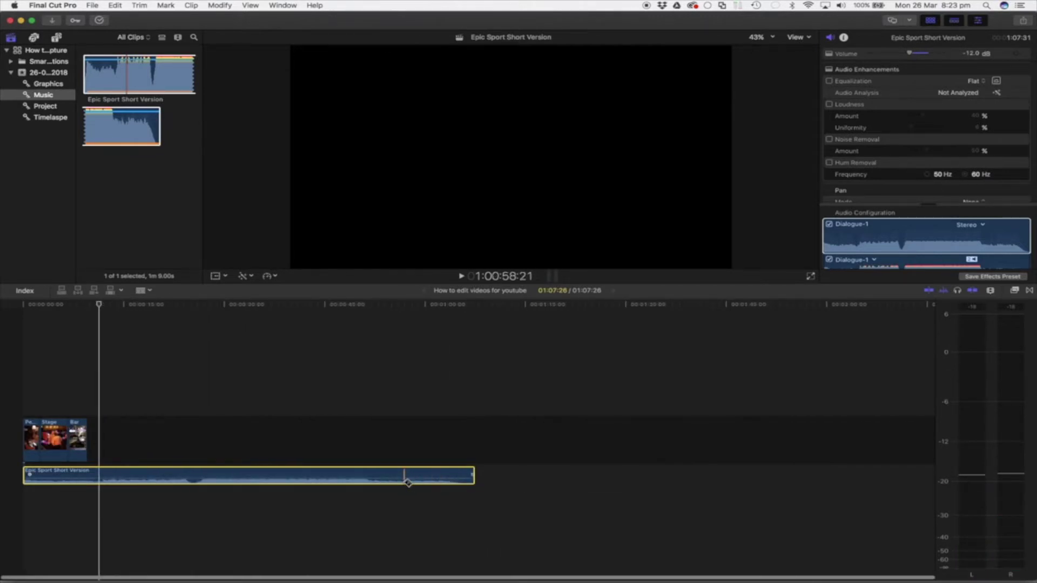
pyautogui.press('a')
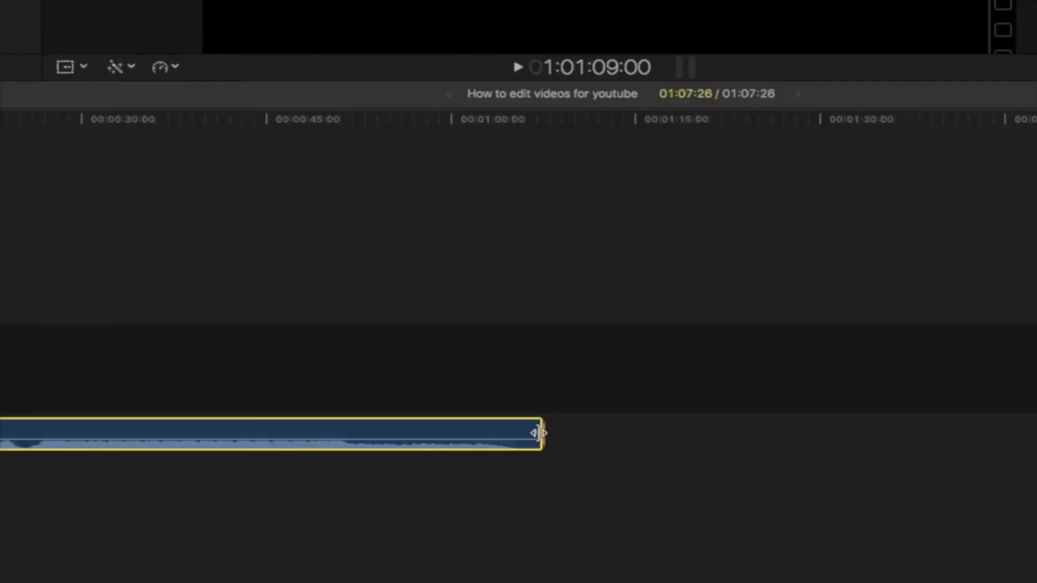
pyautogui.moveTo(537, 433); pyautogui.dragTo(12, 486)
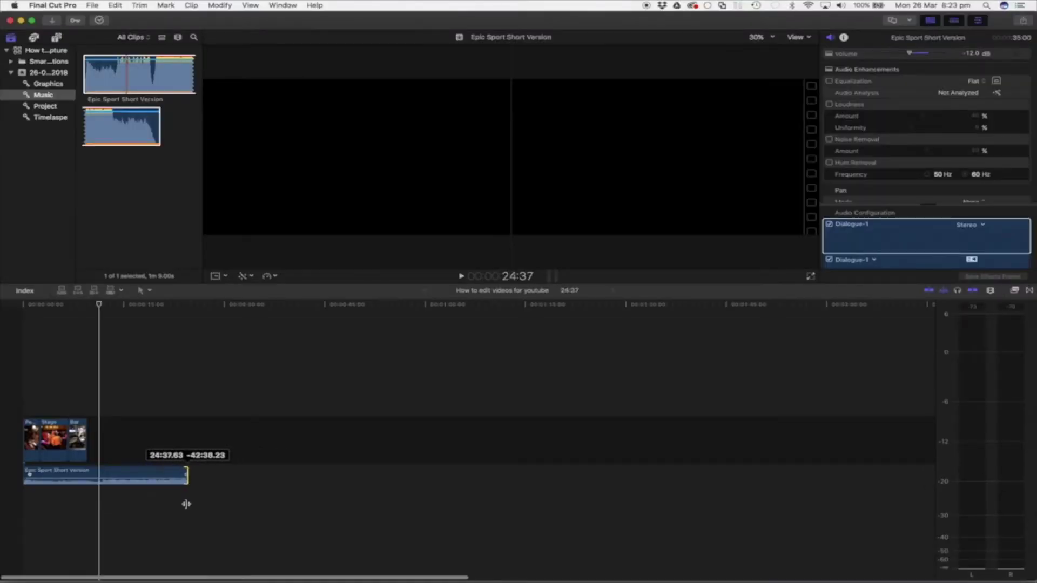
pyautogui.moveTo(186, 503); pyautogui.dragTo(197, 510)
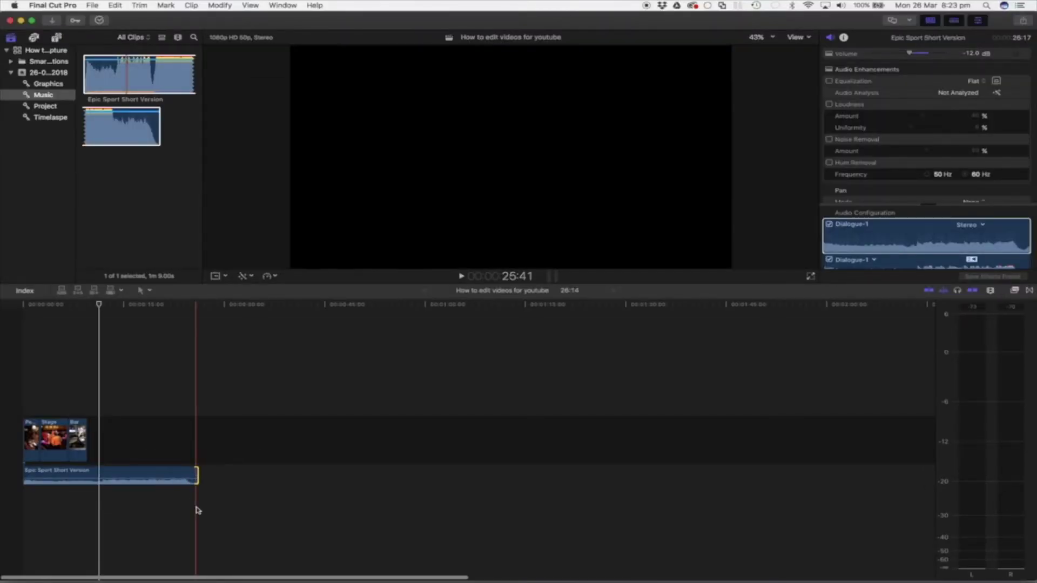
pyautogui.press('super+equal')
pyautogui.press('super+equal')
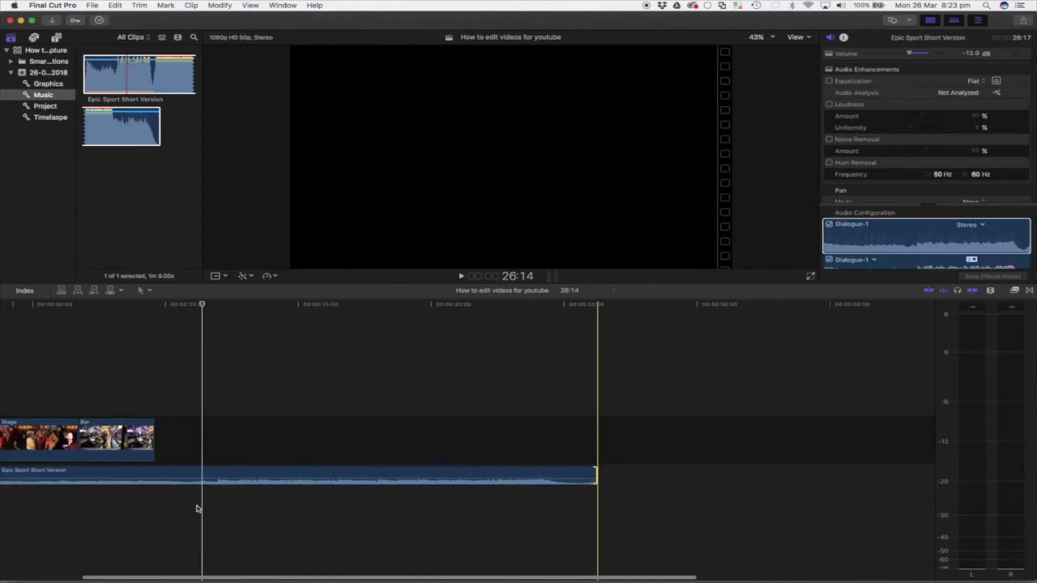
pyautogui.hscroll(2, 199, 509)
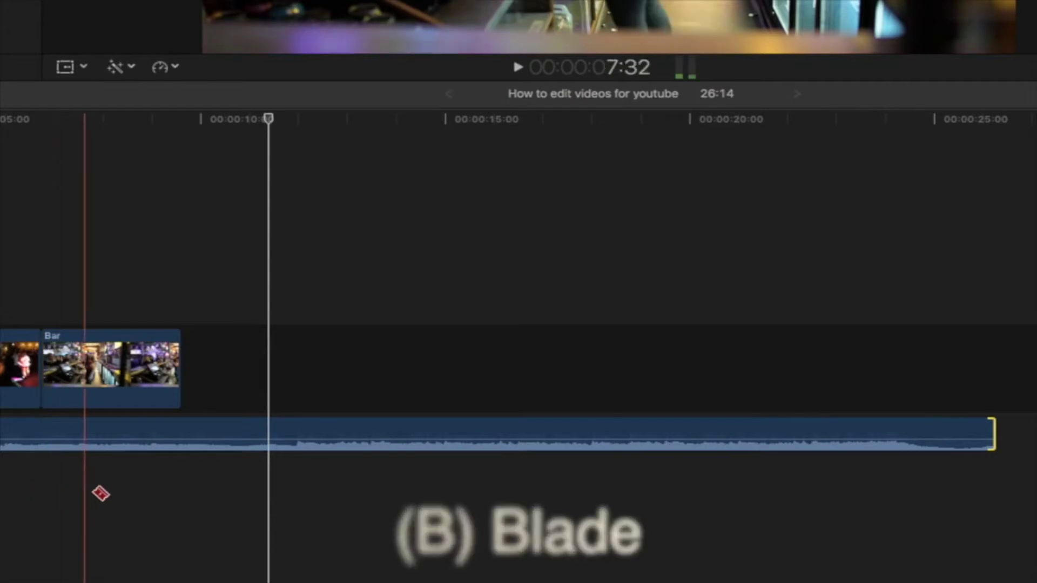
# Split the music near the end of Bar and delete the surplus music clip
pyautogui.click(157, 439)
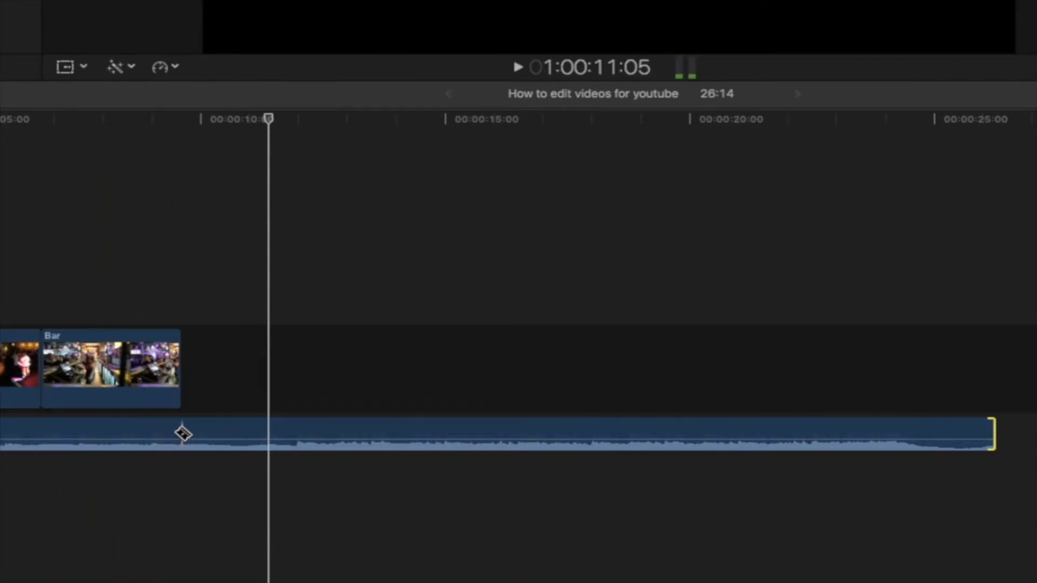
pyautogui.click(182, 435)
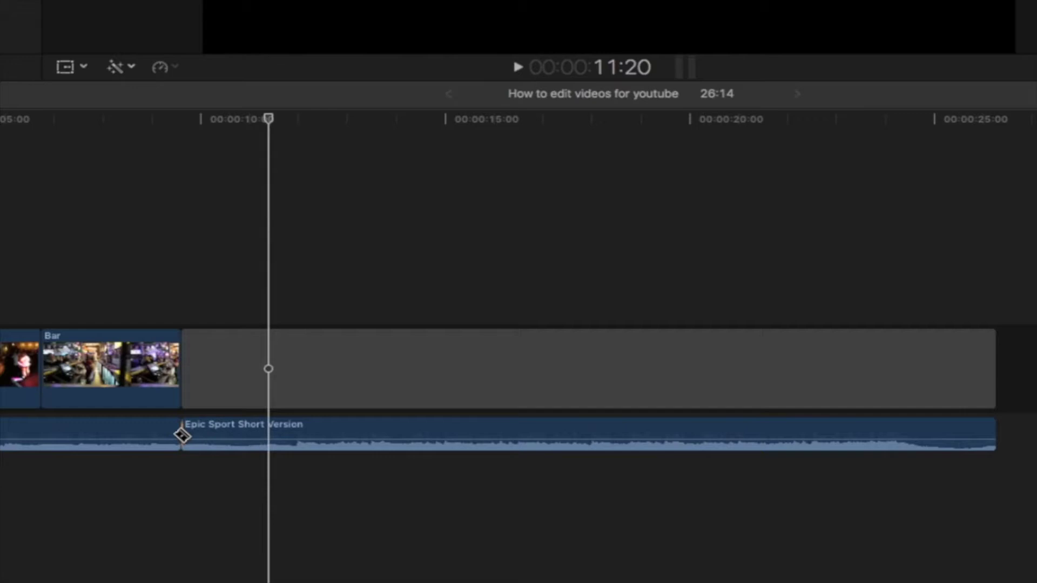
pyautogui.click(219, 428)
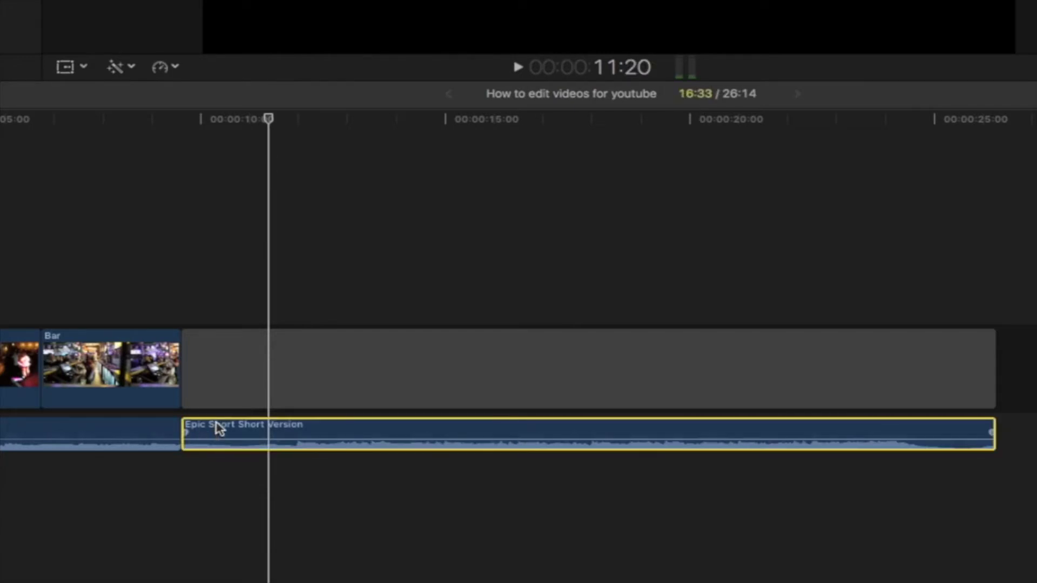
pyautogui.press('Delete')
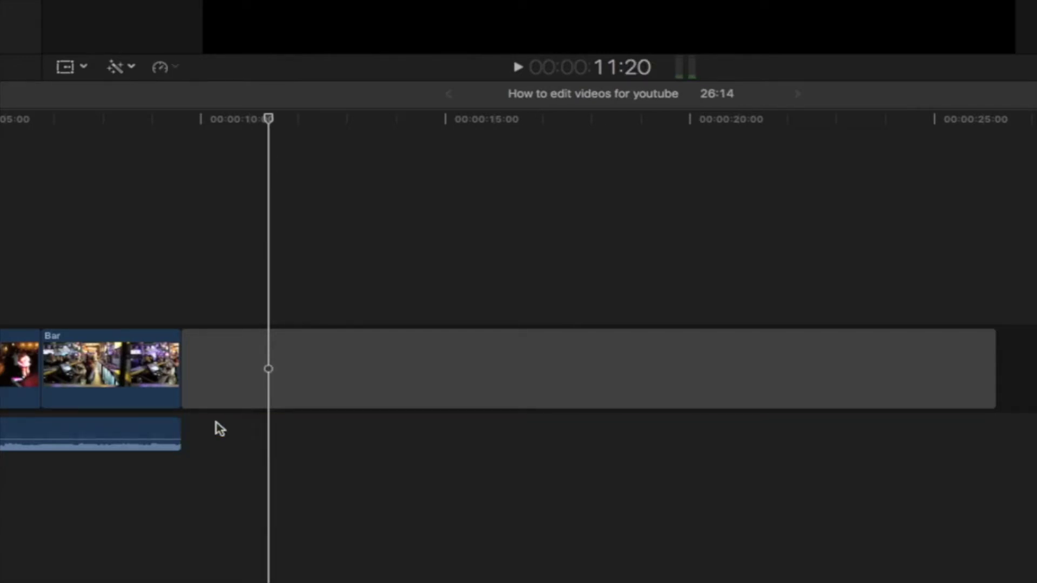
# Play back the edit's ending to confirm the music stops with the Bar clip
pyautogui.scroll(5, 178, 435)
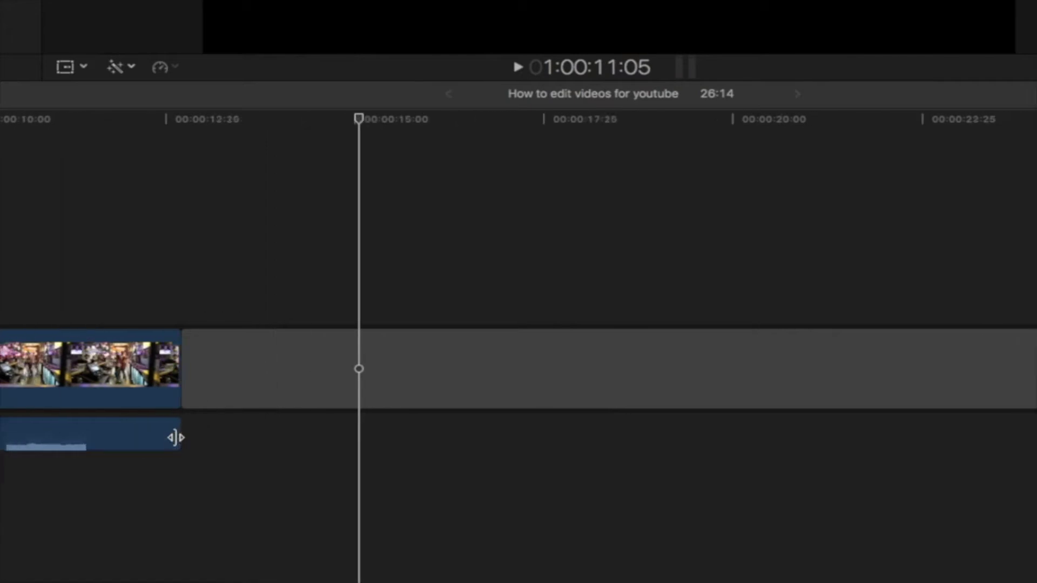
pyautogui.hscroll(-2, 179, 442)
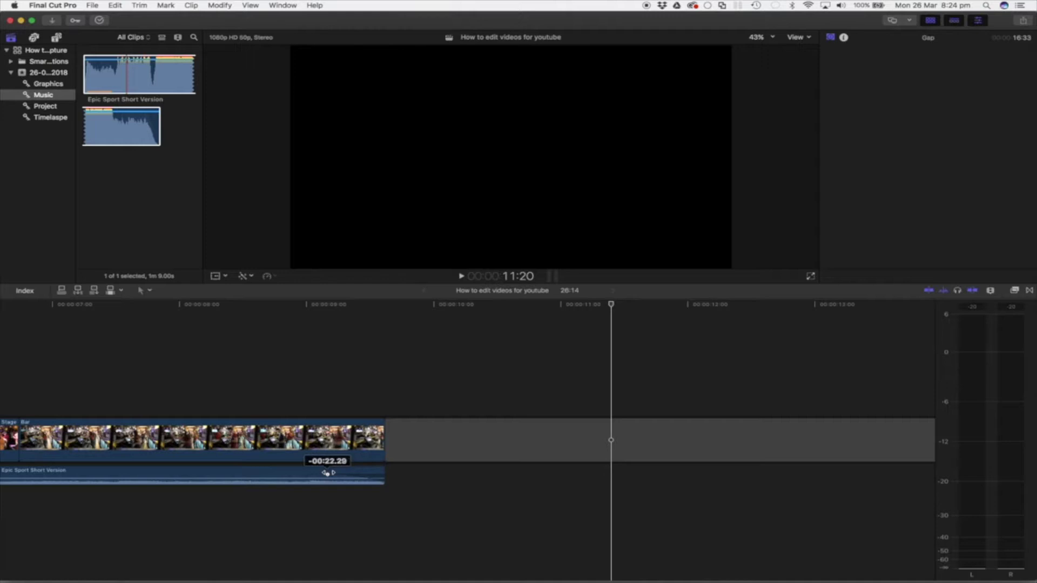
pyautogui.hscroll(-8, 262, 464)
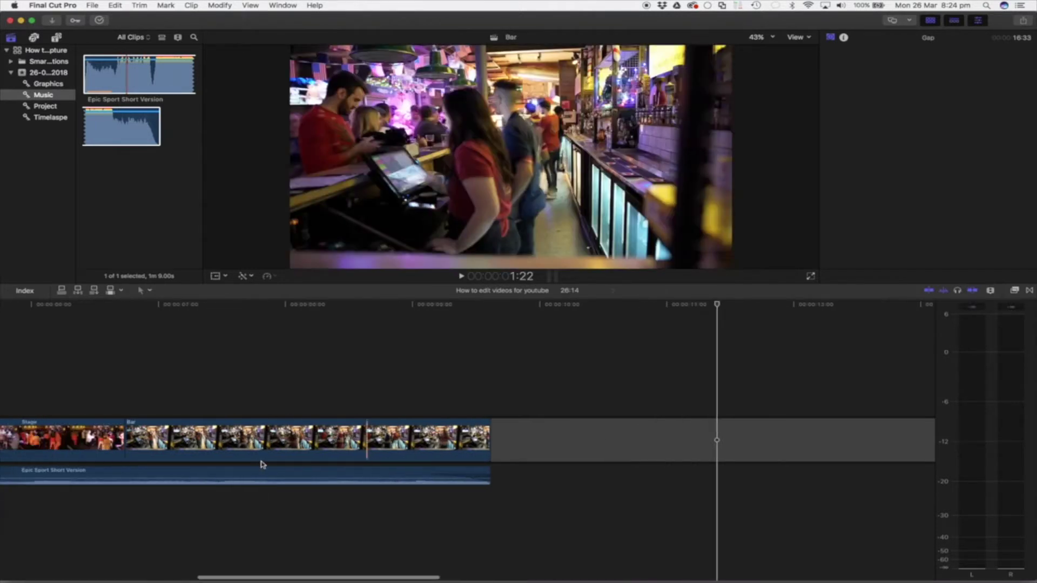
pyautogui.click(536, 366)
pyautogui.press('space')
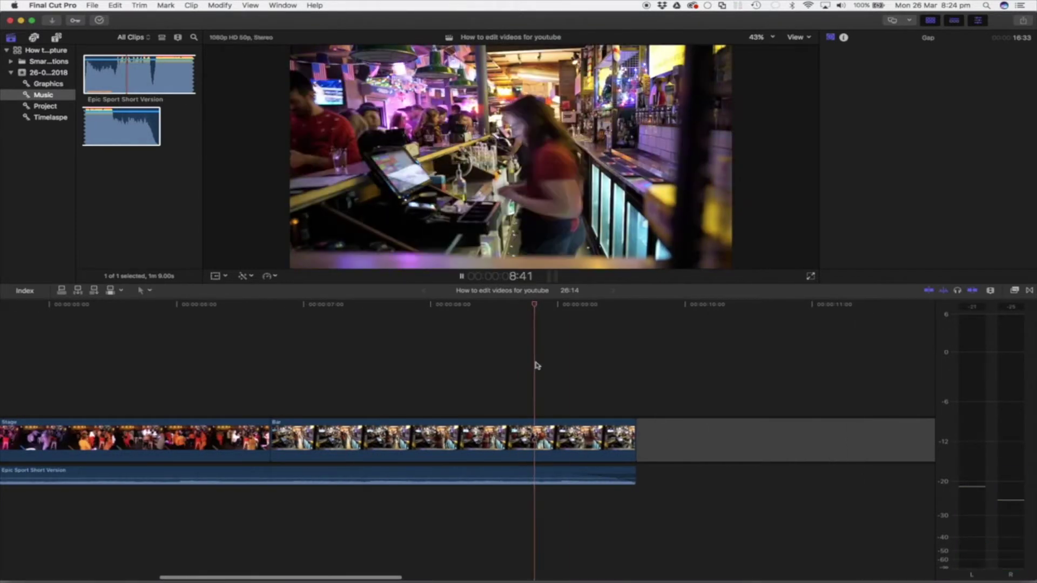
pyautogui.click(534, 363)
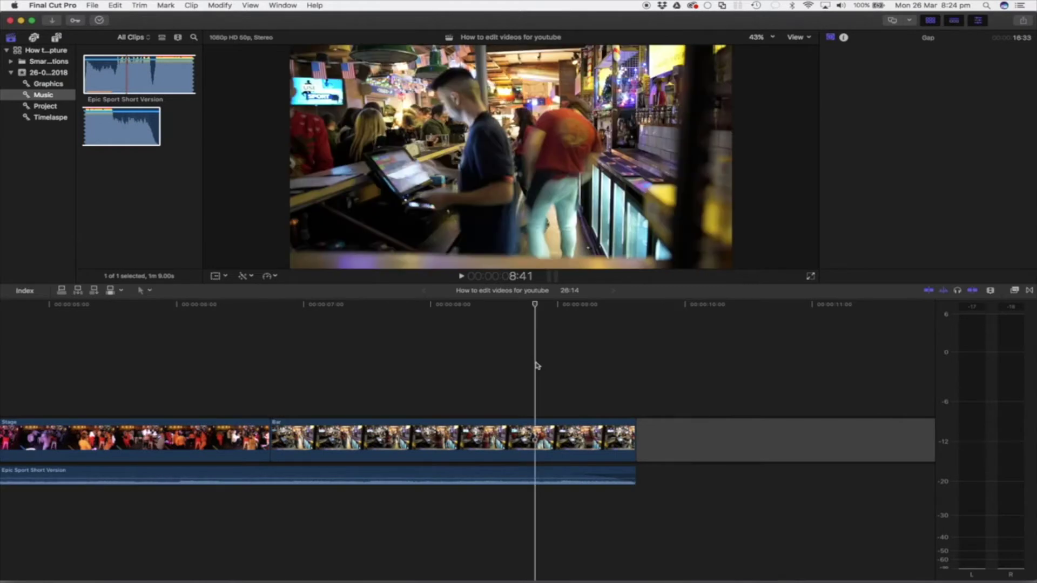
# Select the music clip to show its -12.0 dB audio settings in the Inspector
pyautogui.hscroll(-5, 537, 366)
pyautogui.hscroll(-10, 286, 377)
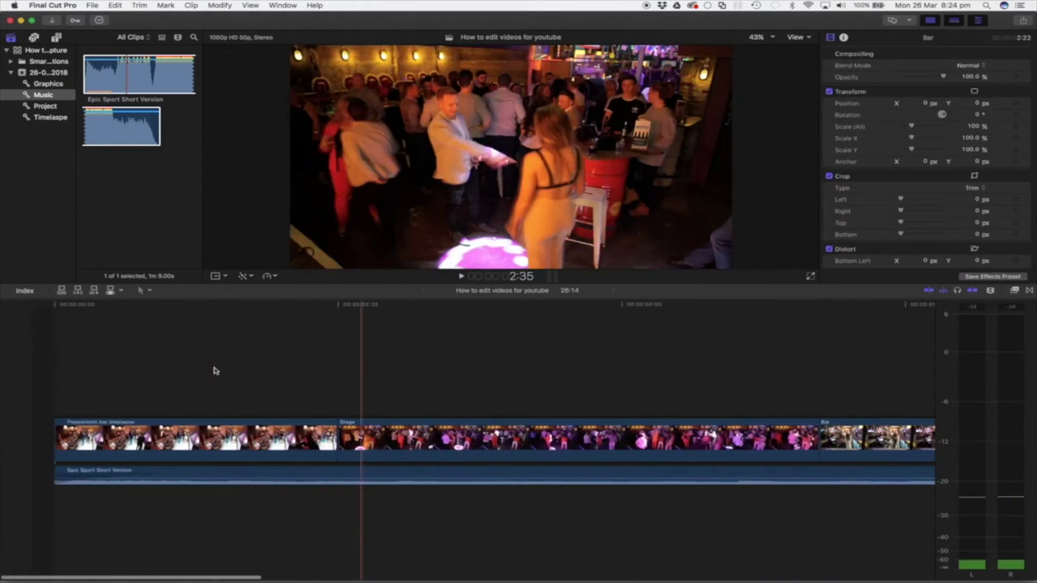
pyautogui.click(127, 476)
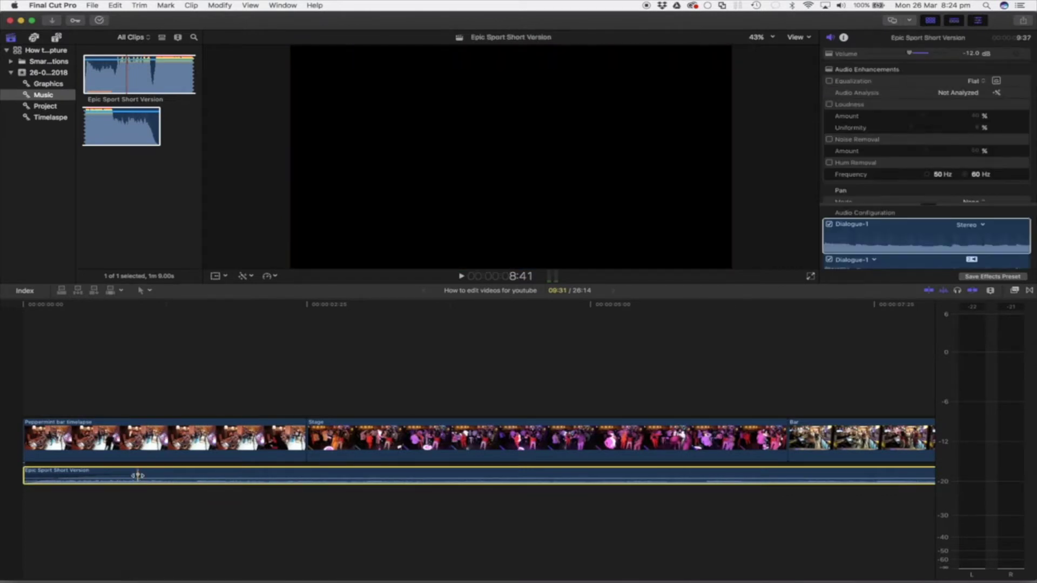
pyautogui.moveTo(138, 475); pyautogui.dragTo(142, 475)
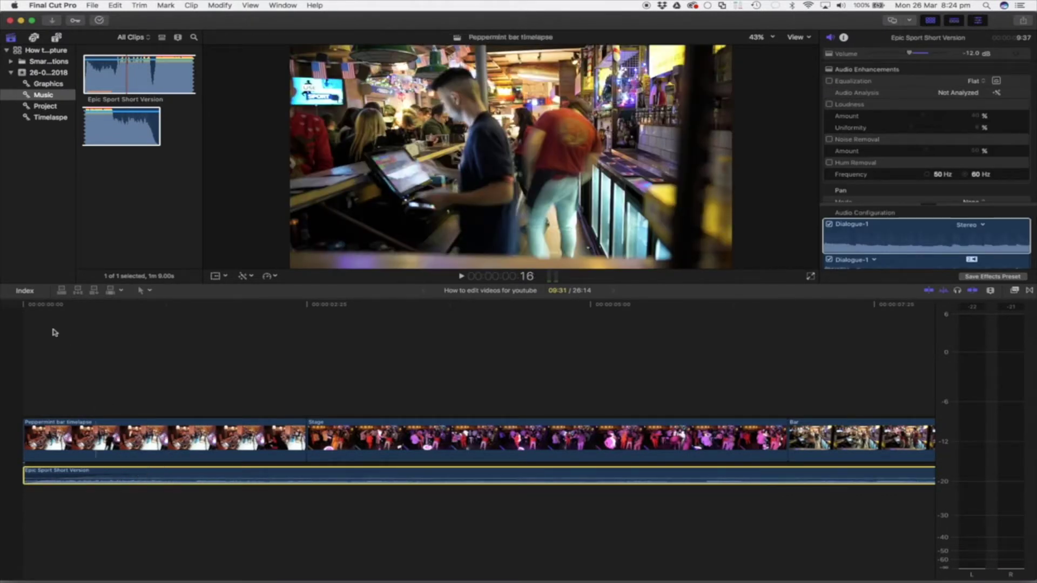
# Return to the start, scrub Stage, and select Peppermint bar timelapse, Stage and Bar in turn
pyautogui.click(24, 331)
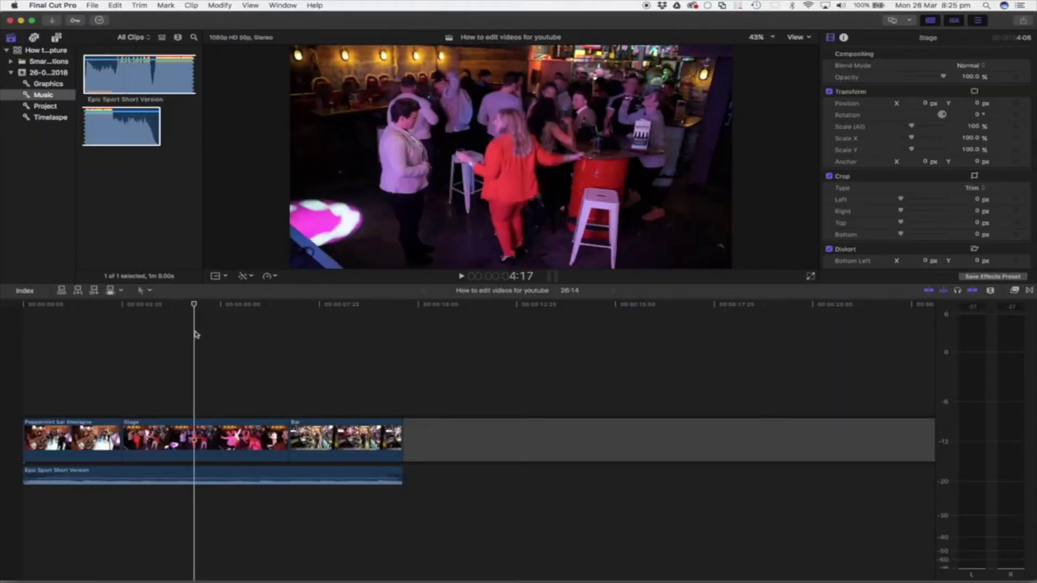
pyautogui.moveTo(190, 333); pyautogui.dragTo(184, 332)
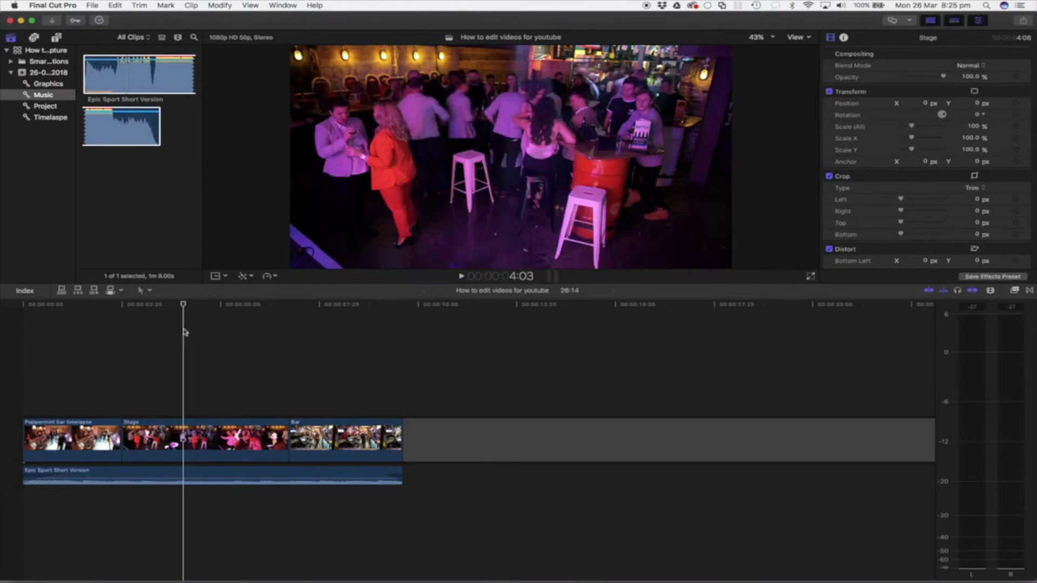
pyautogui.click(92, 426)
pyautogui.click(215, 427)
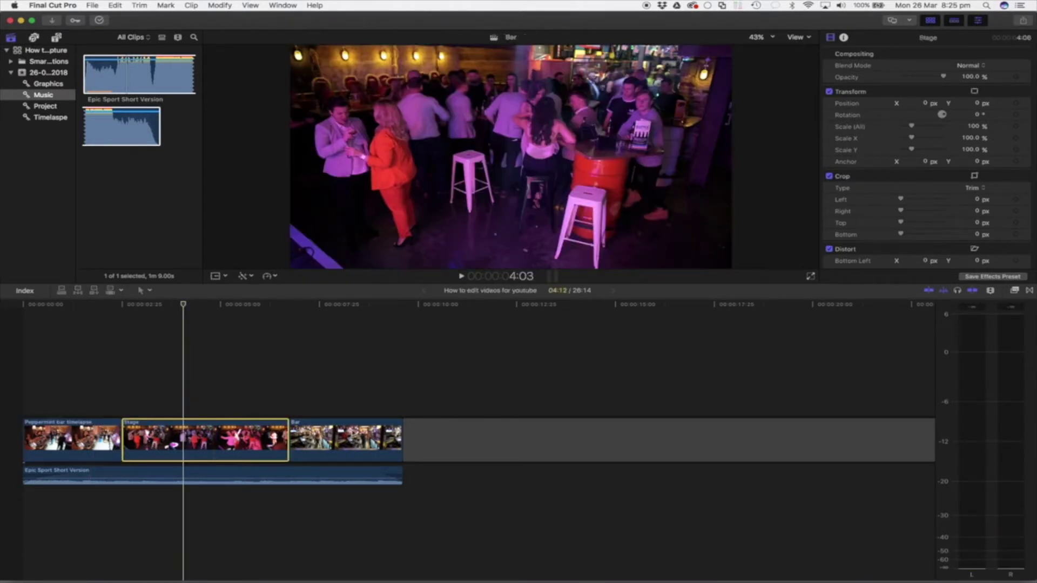
pyautogui.click(307, 431)
# Browse the Graphics and Timelaspe collections and view the selected clip's properties
pyautogui.click(41, 87)
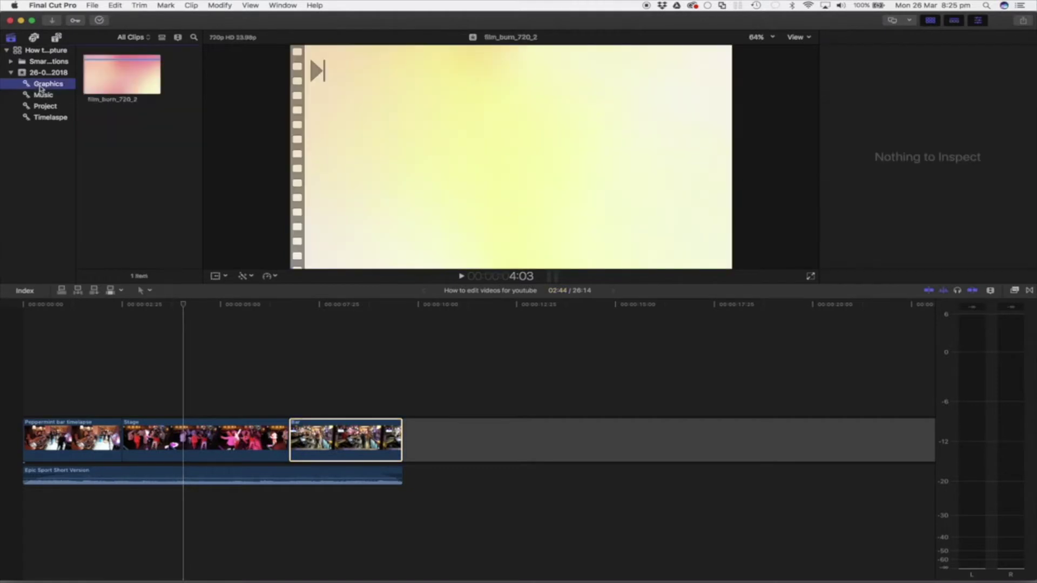
pyautogui.click(43, 118)
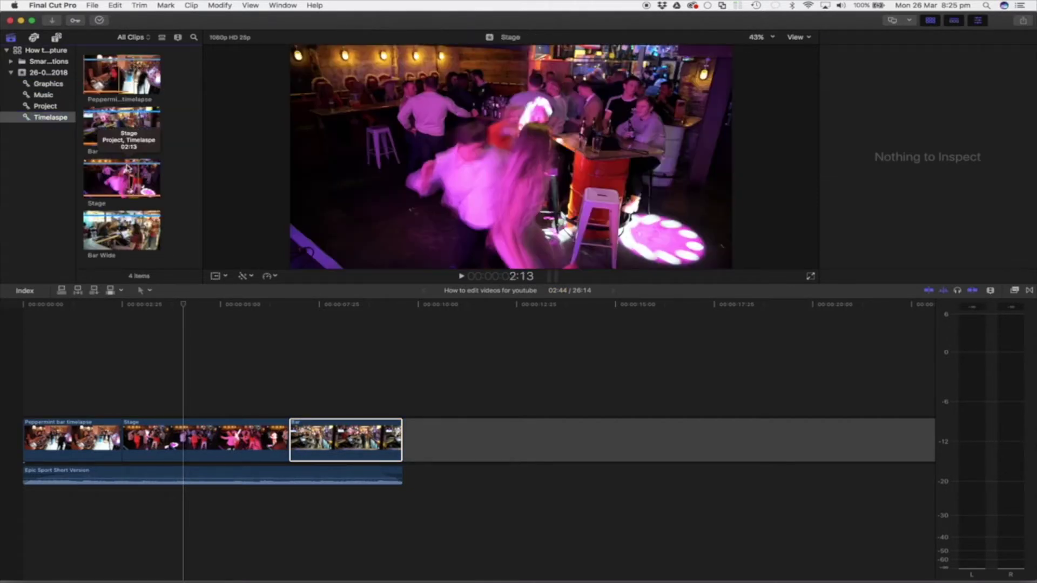
pyautogui.press('super+4')
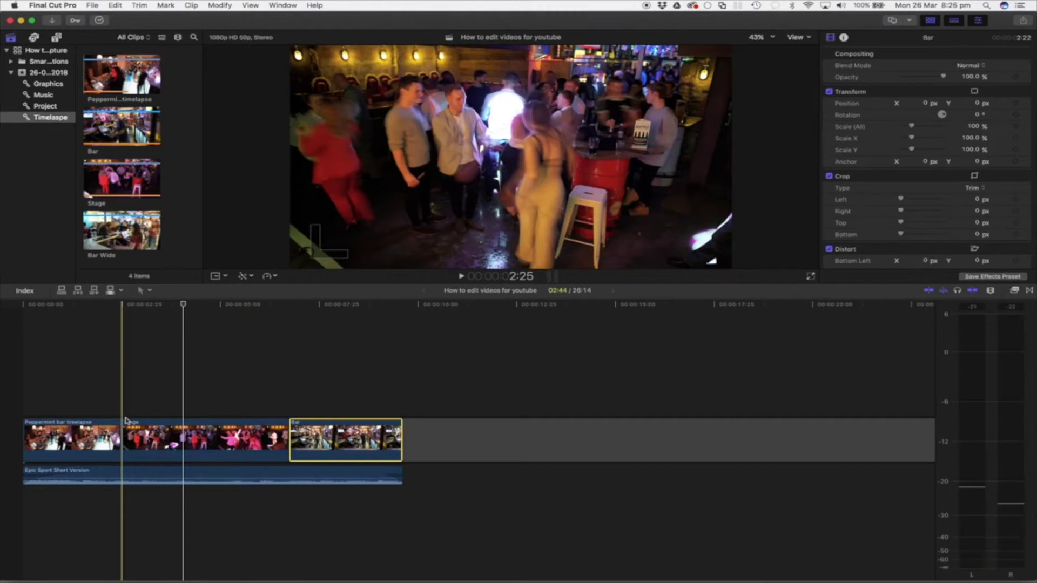
# Connect film_burn_720_2 above the Peppermint–Stage cut and park the playhead on it
pyautogui.click(48, 84)
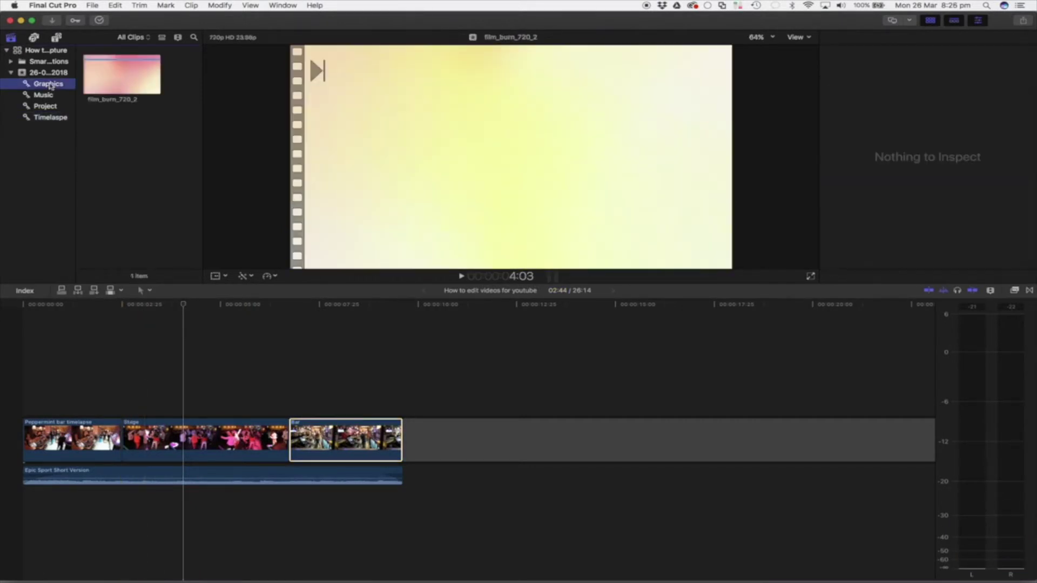
pyautogui.click(110, 88)
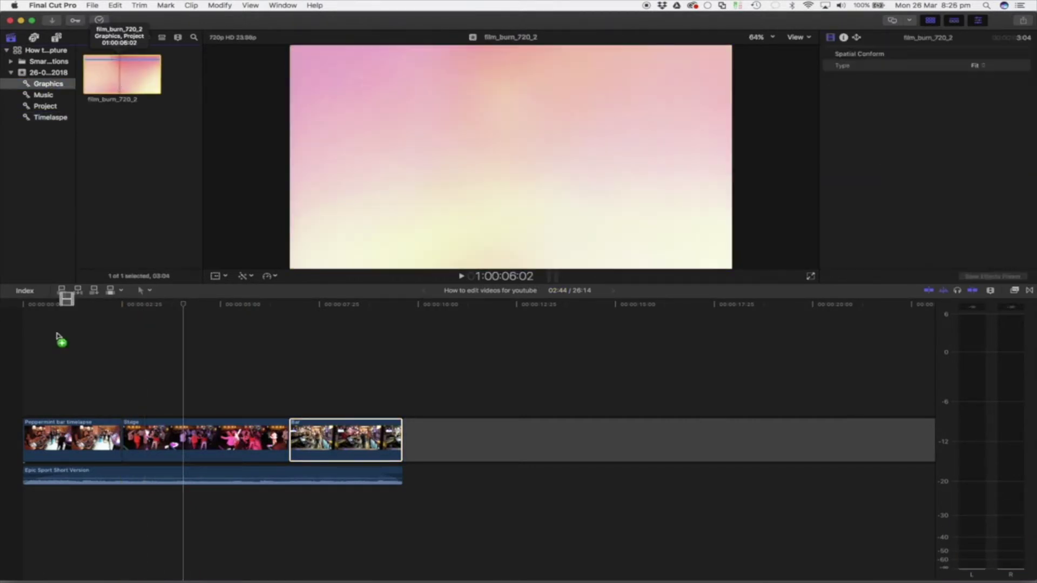
pyautogui.moveTo(57, 336); pyautogui.dragTo(81, 378)
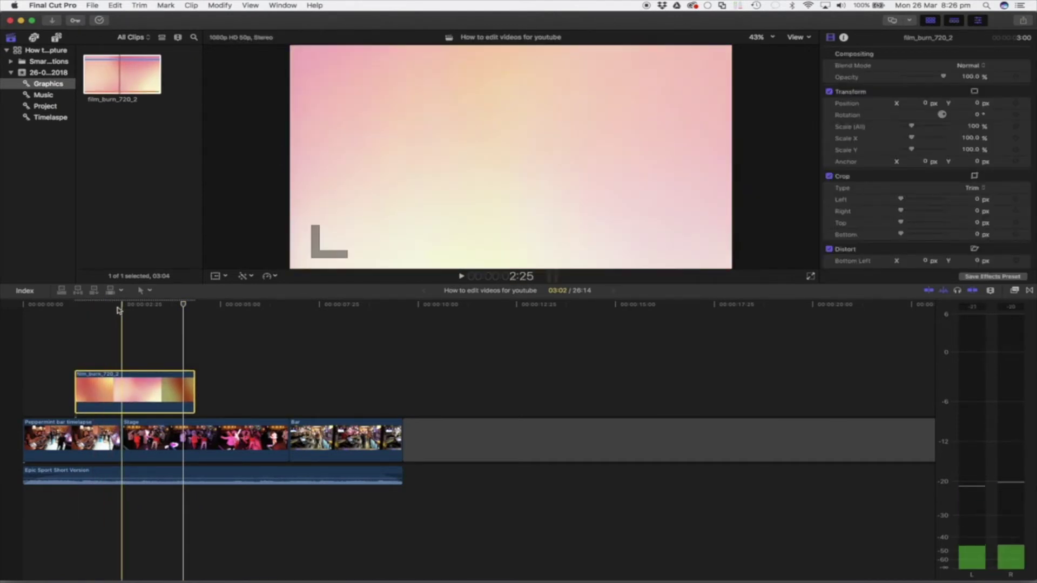
pyautogui.click(118, 308)
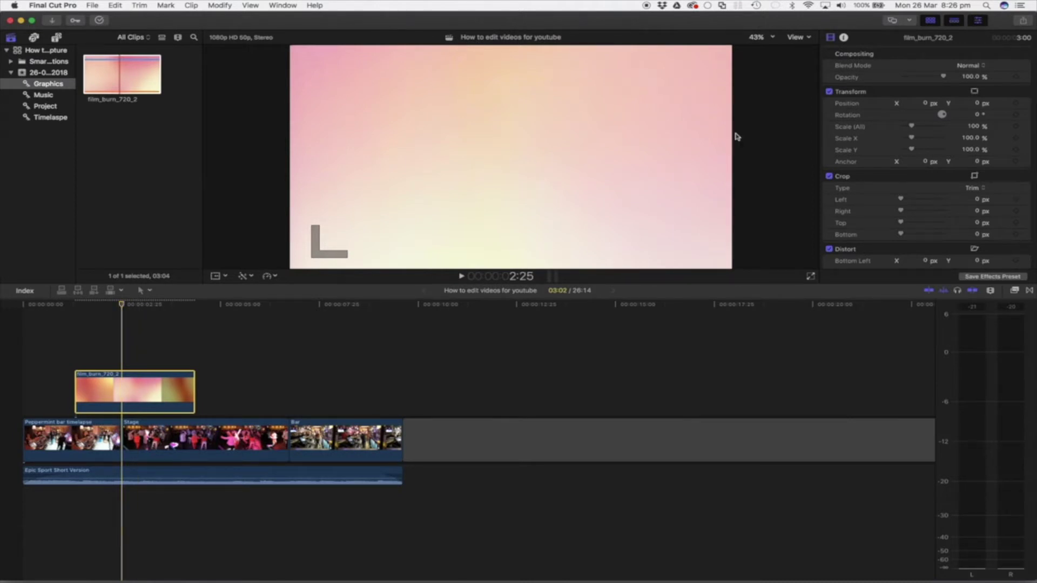
# Set the film burn's blend mode to Screen and its opacity to 11.86%
pyautogui.click(977, 64)
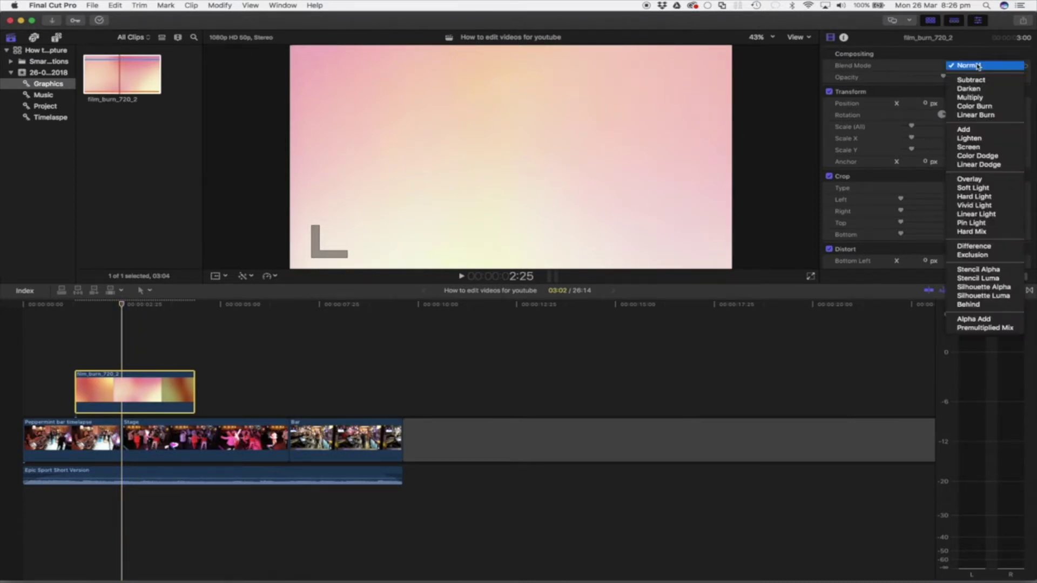
pyautogui.click(977, 148)
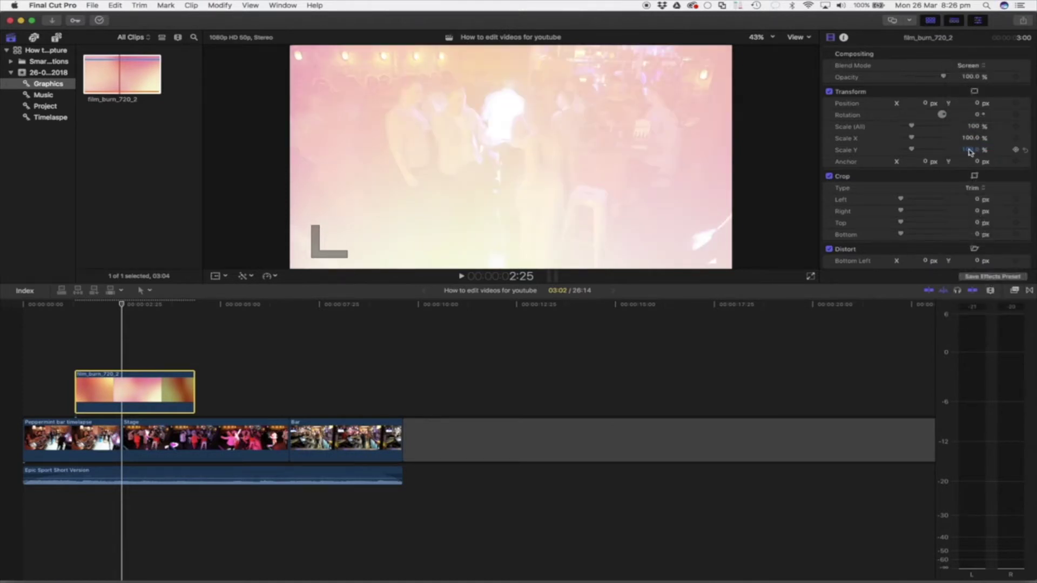
pyautogui.moveTo(924, 80); pyautogui.dragTo(906, 80)
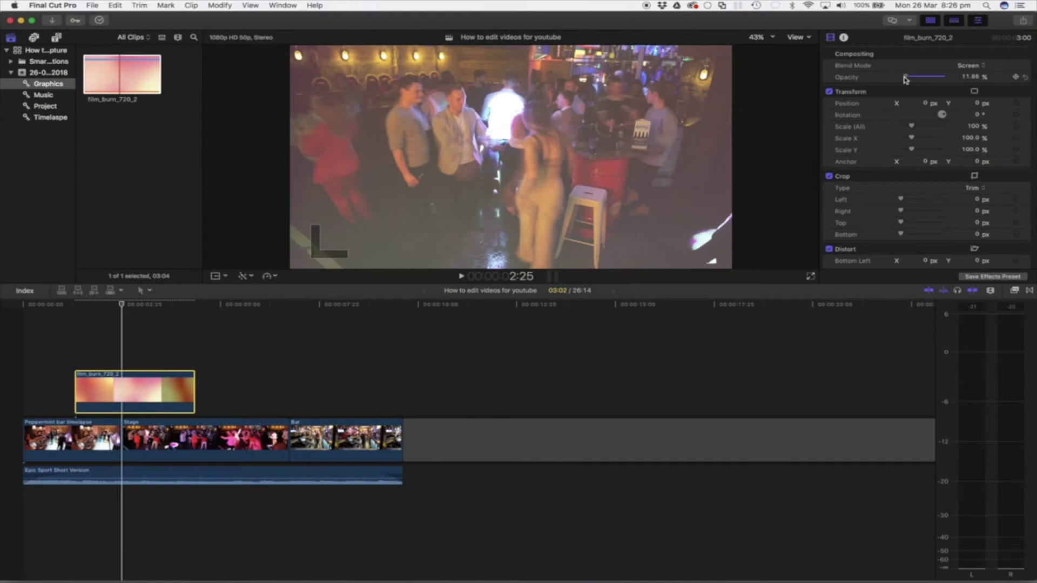
# Preview the overlay, then trim the Stage clip's end so the project runs 23:45
pyautogui.click(69, 305)
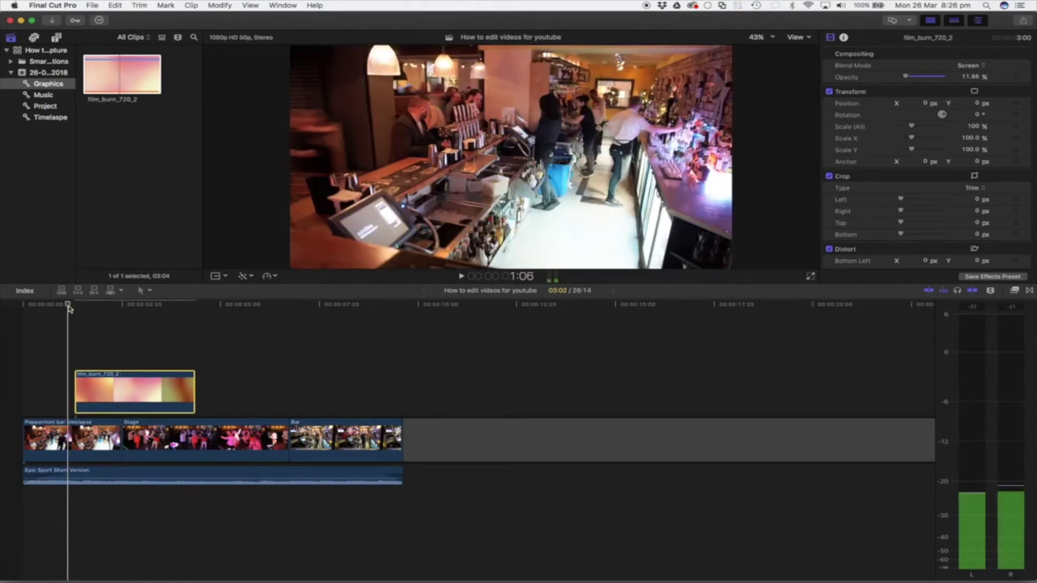
pyautogui.press('space')
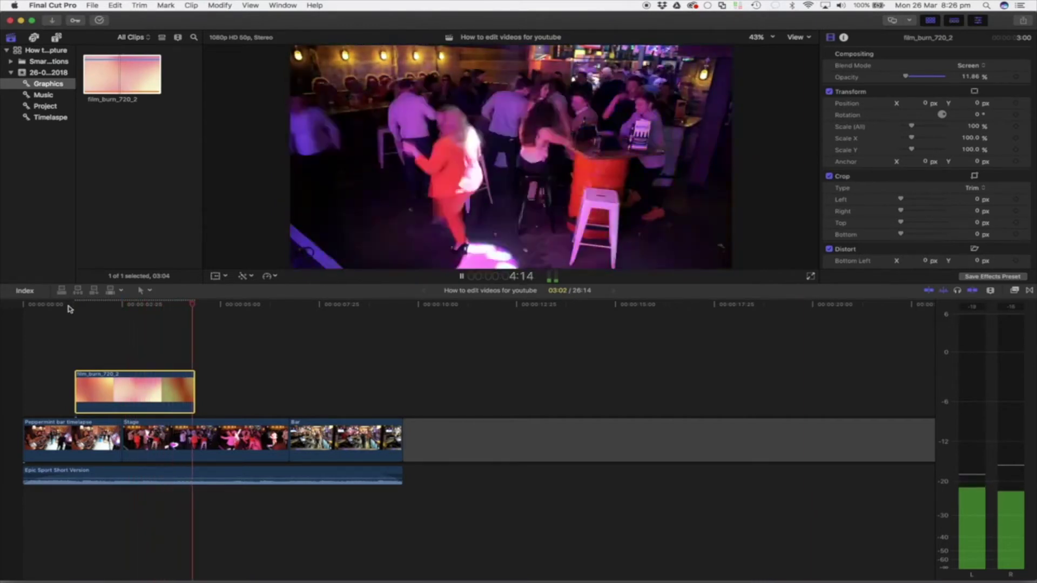
pyautogui.press('space')
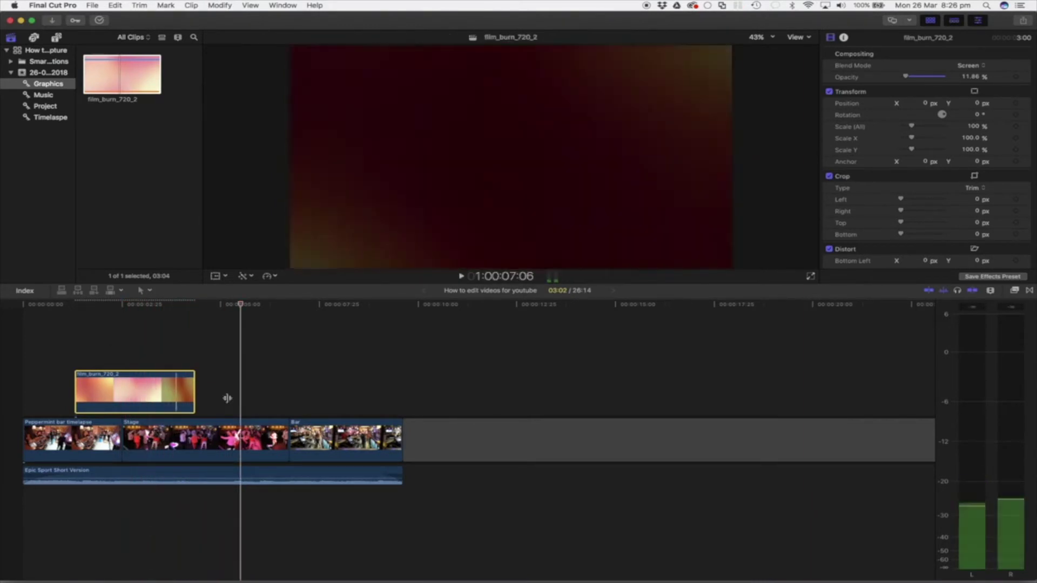
pyautogui.moveTo(281, 438); pyautogui.dragTo(193, 438)
pyautogui.press('space')
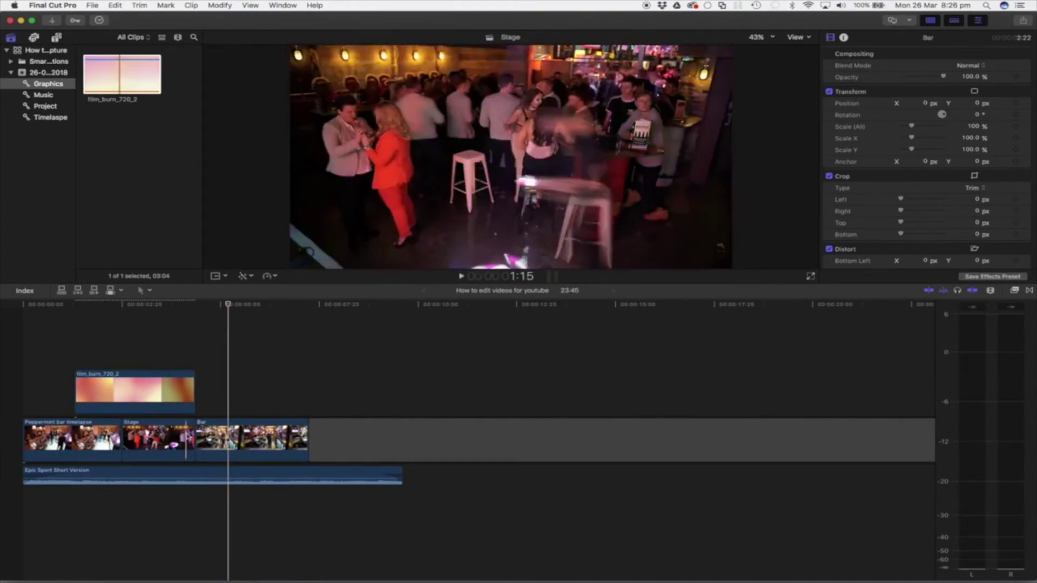
# Add a cross dissolve at the Stage–Bar cut, shortening the project to 22:45, and review it
pyautogui.click(196, 439)
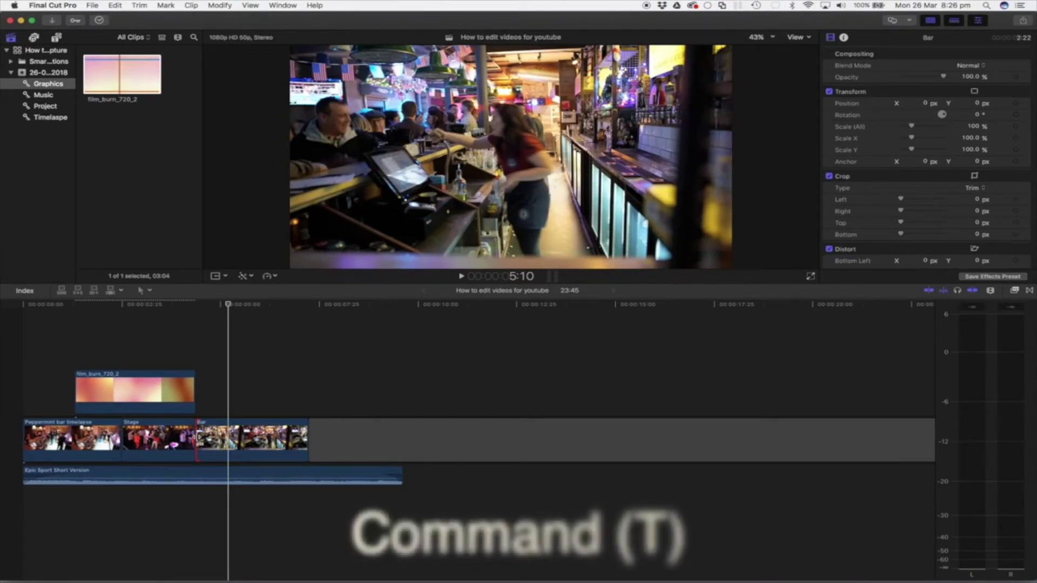
pyautogui.press('super+t')
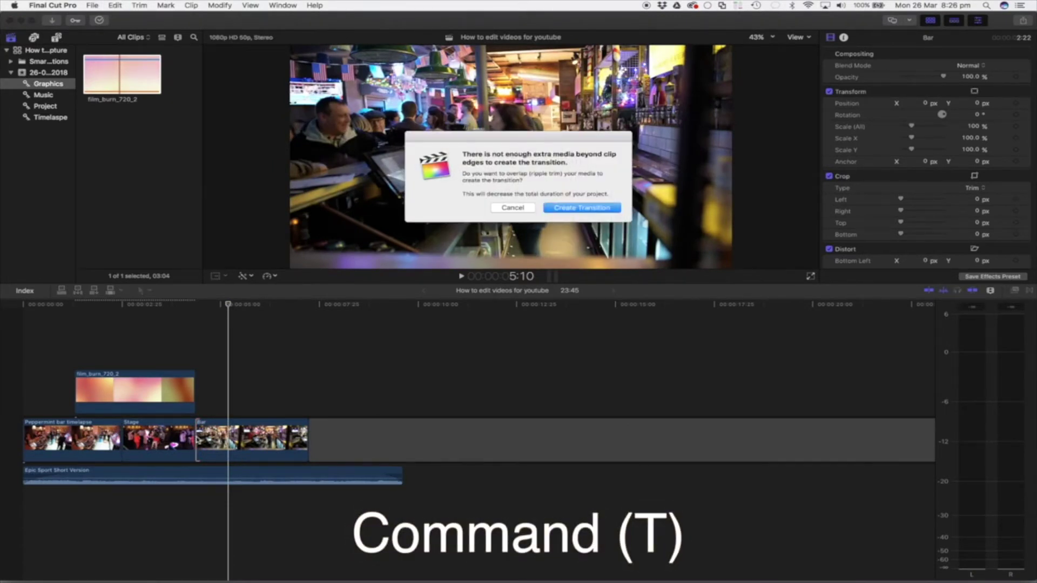
pyautogui.click(582, 208)
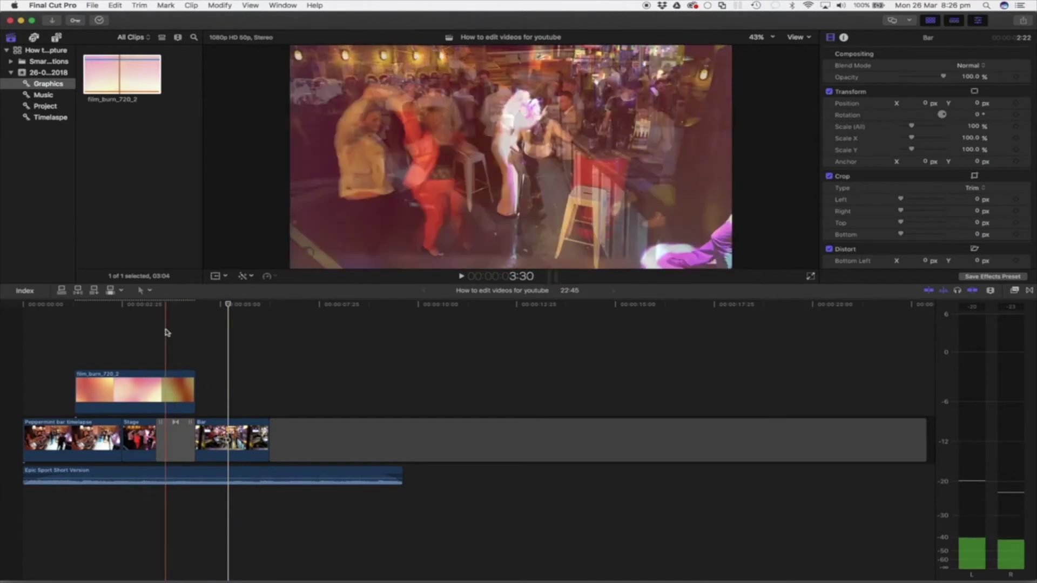
pyautogui.click(144, 327)
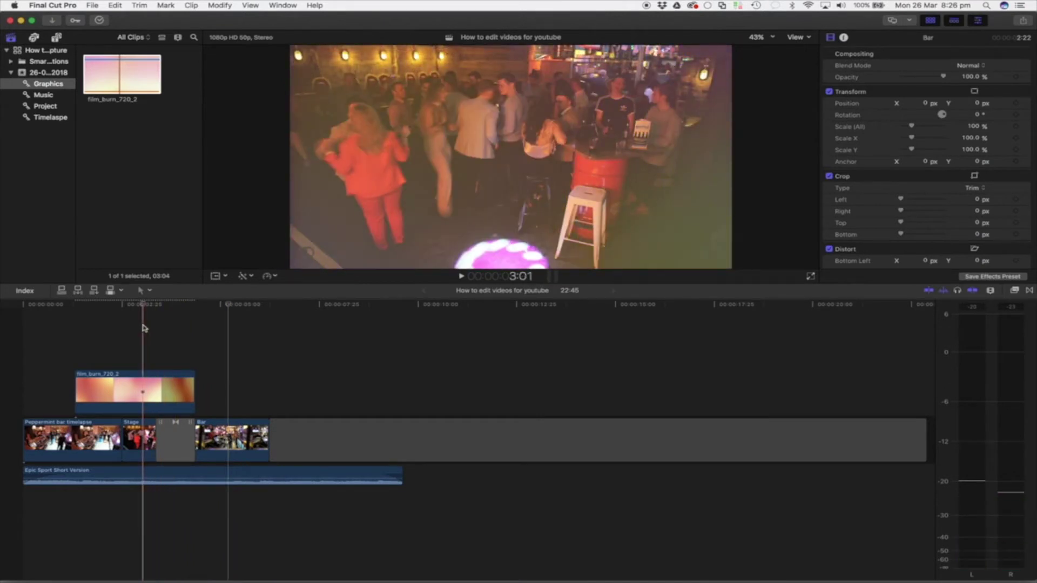
pyautogui.press('space')
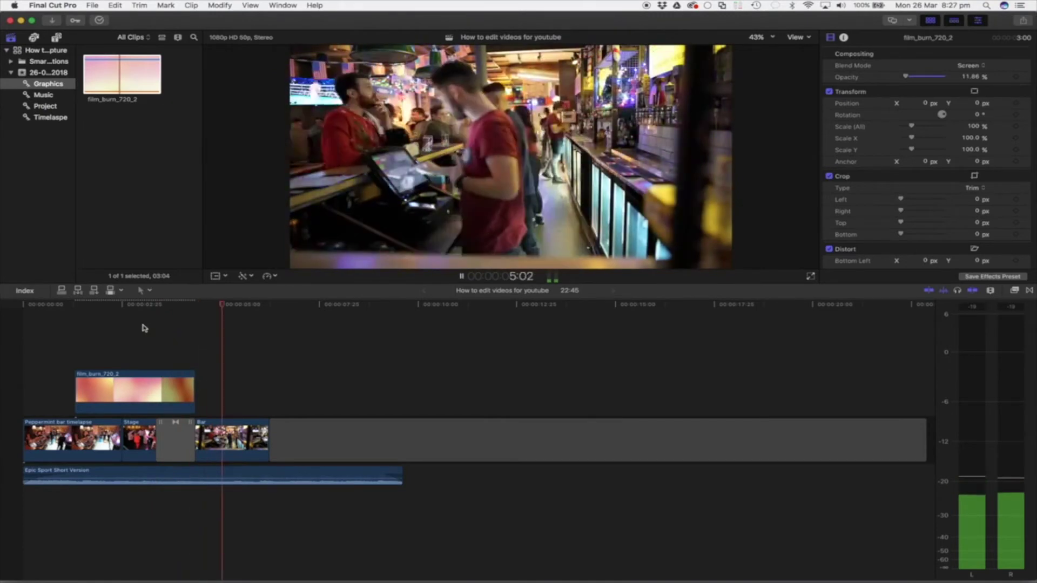
pyautogui.press('space')
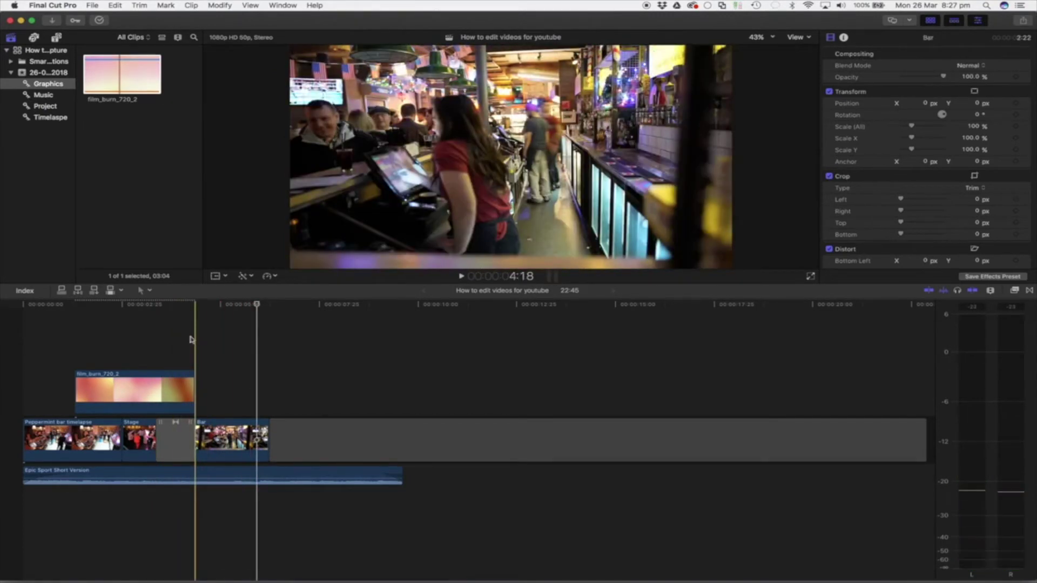
pyautogui.click(166, 340)
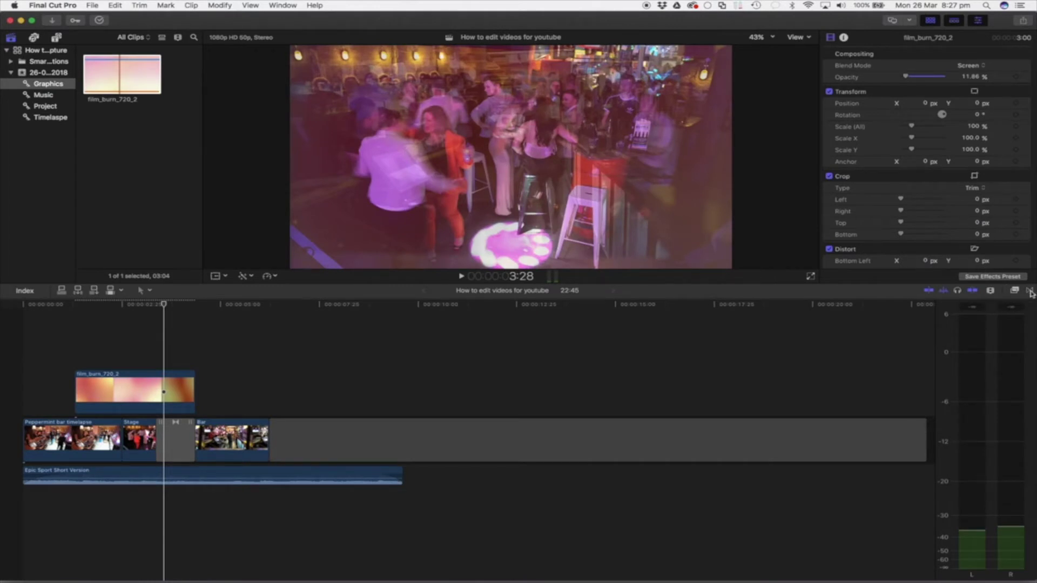
pyautogui.click(1030, 292)
pyautogui.scroll(-20, 751, 394)
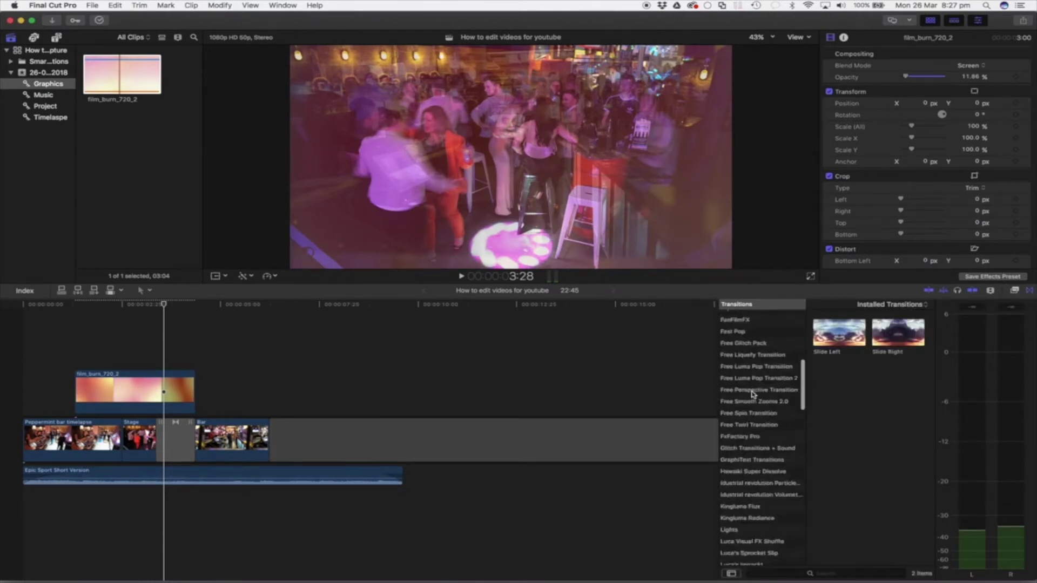
pyautogui.scroll(20, 751, 391)
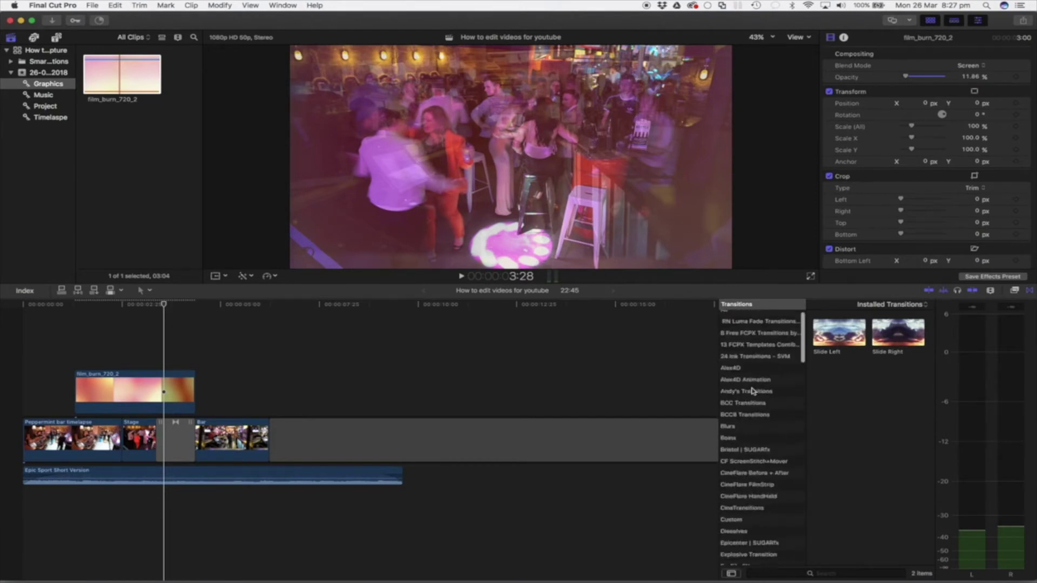
pyautogui.click(1030, 292)
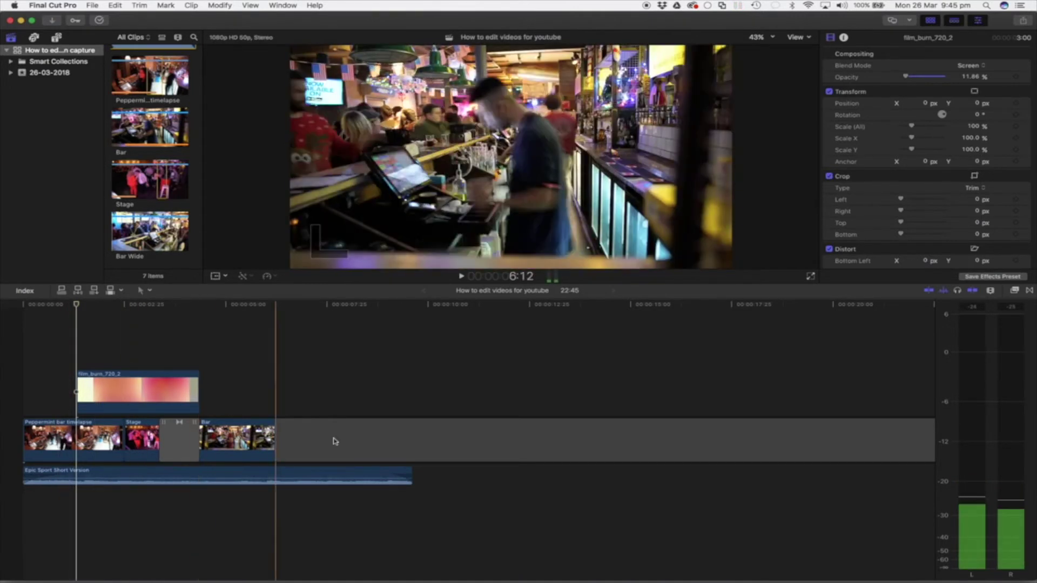
# Trim the music clip's end so it finishes with the last video clip
pyautogui.moveTo(402, 476)
pyautogui.moveTo(410, 477); pyautogui.dragTo(346, 476)
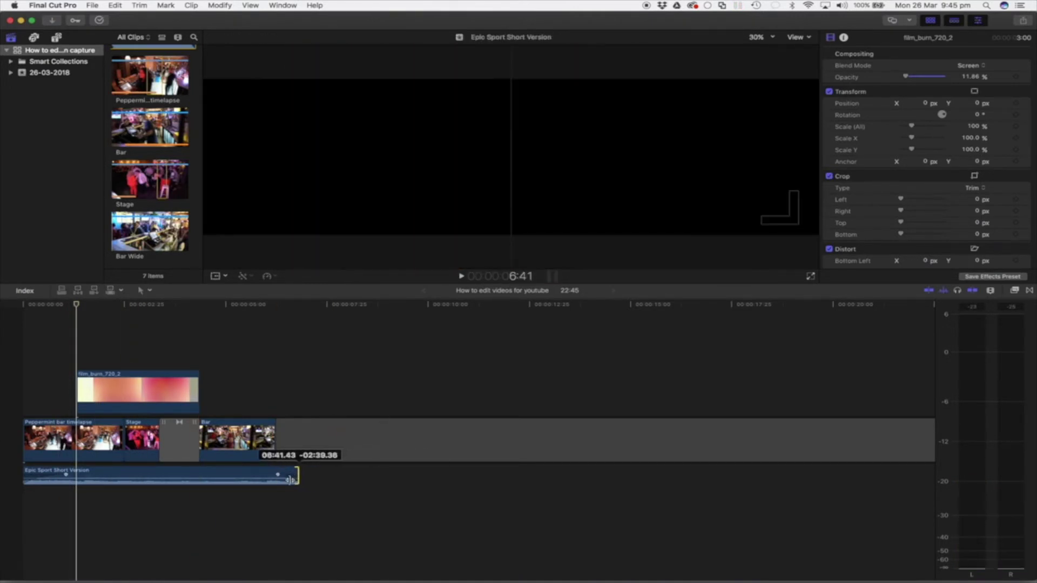
pyautogui.moveTo(291, 479); pyautogui.dragTo(275, 479)
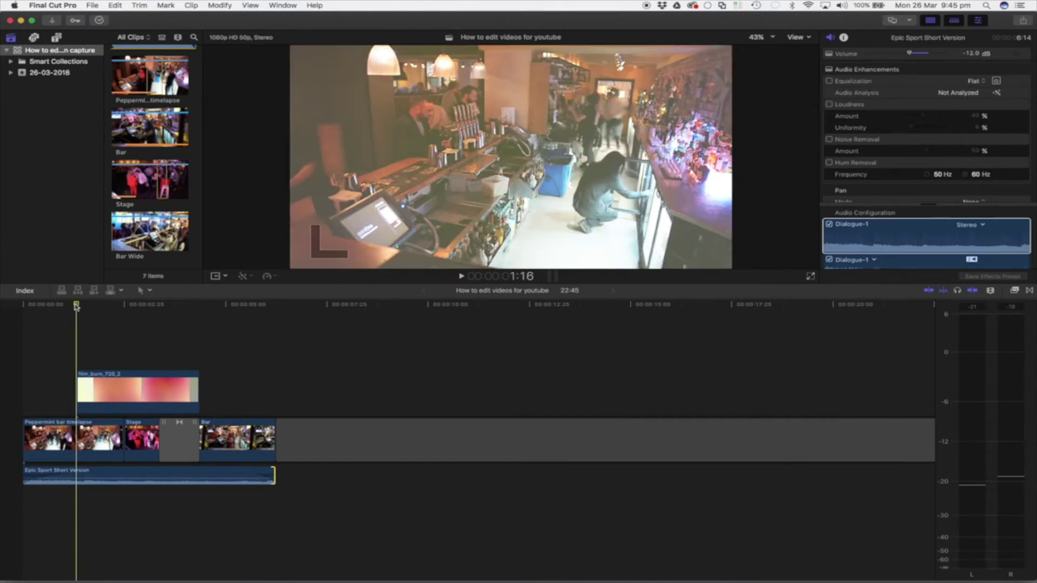
# Mark an out point at the end of the clips and an in point at the timeline start
pyautogui.moveTo(76, 306); pyautogui.dragTo(271, 312)
pyautogui.press('o')
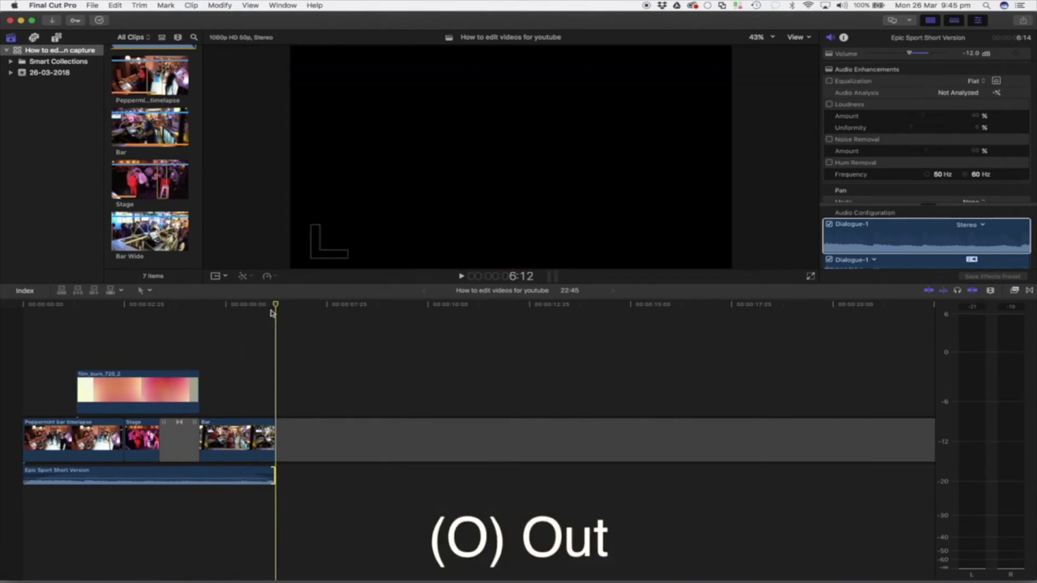
pyautogui.click(271, 312)
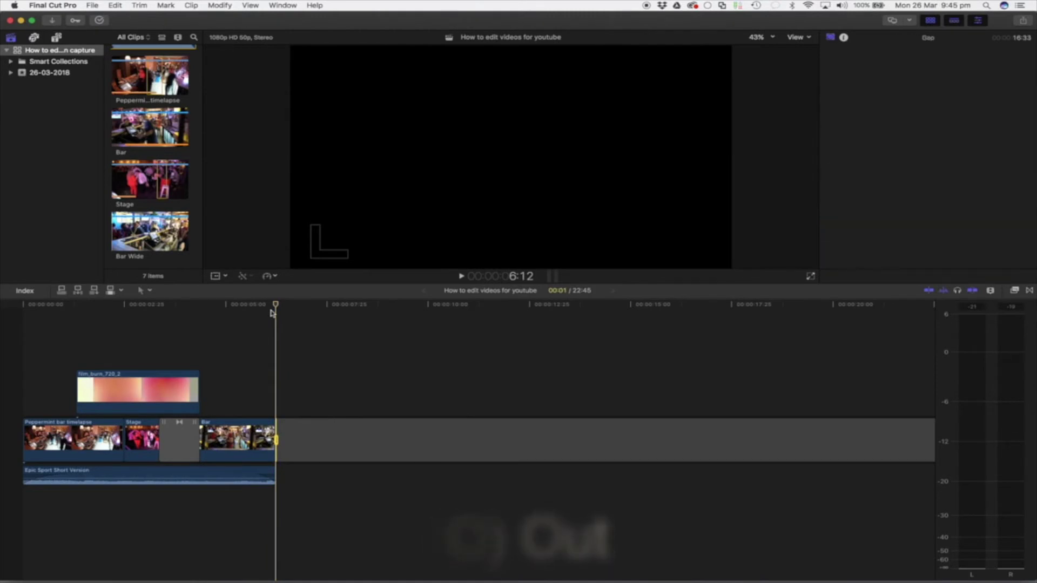
pyautogui.click(277, 306)
pyautogui.moveTo(277, 307); pyautogui.dragTo(24, 327)
pyautogui.press('i')
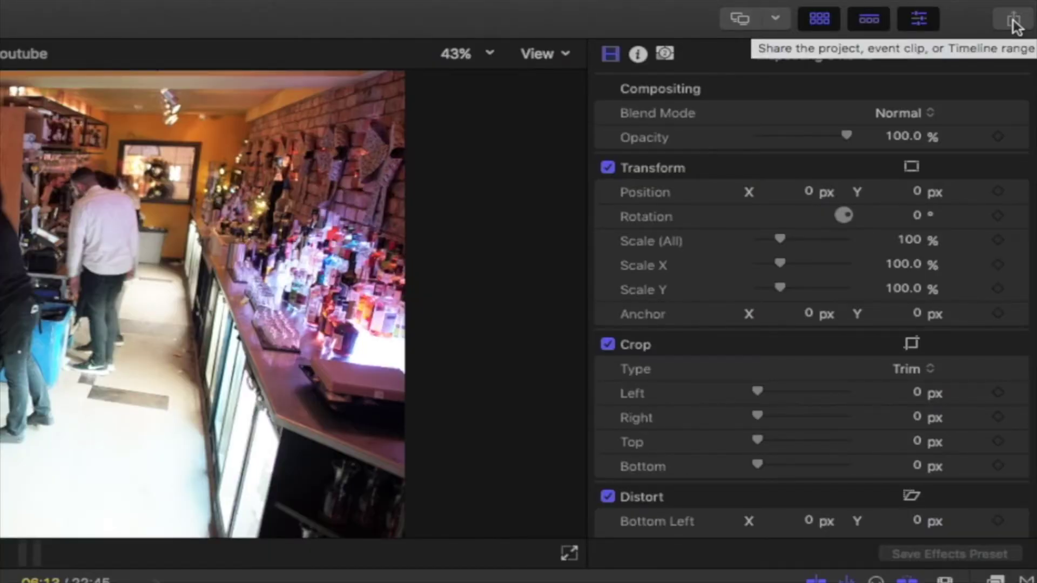
# Share the edit with the HD 1080p preset and review its 1920 x 1080, 50 fps settings
pyautogui.click(1013, 25)
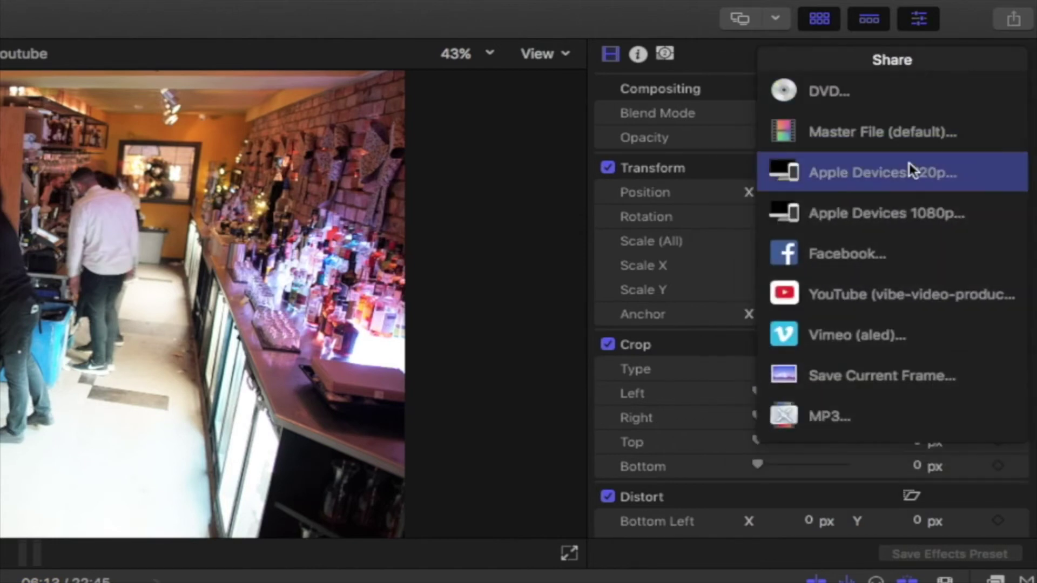
pyautogui.scroll(-5, 888, 243)
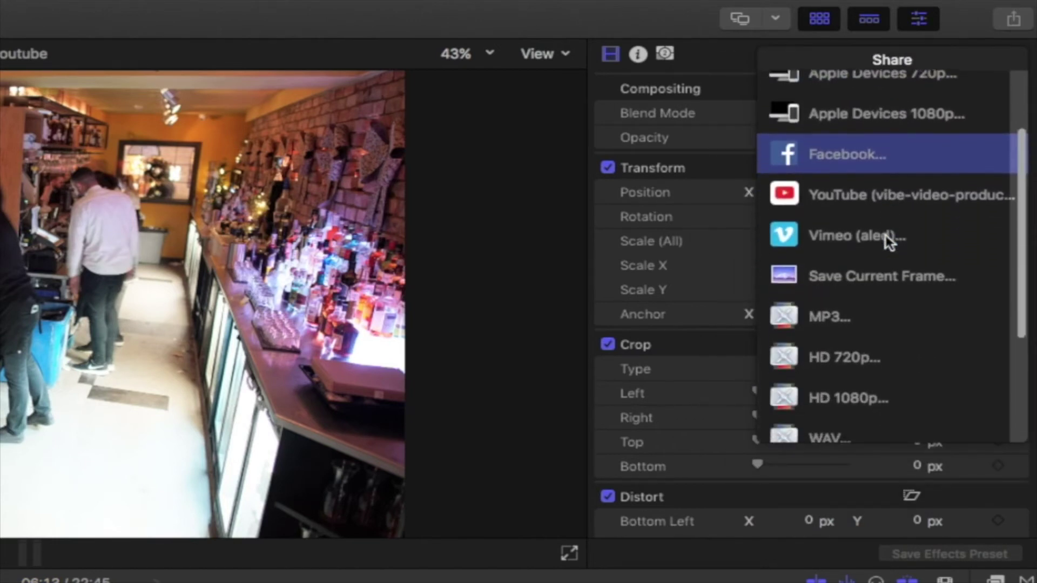
pyautogui.scroll(-1, 888, 243)
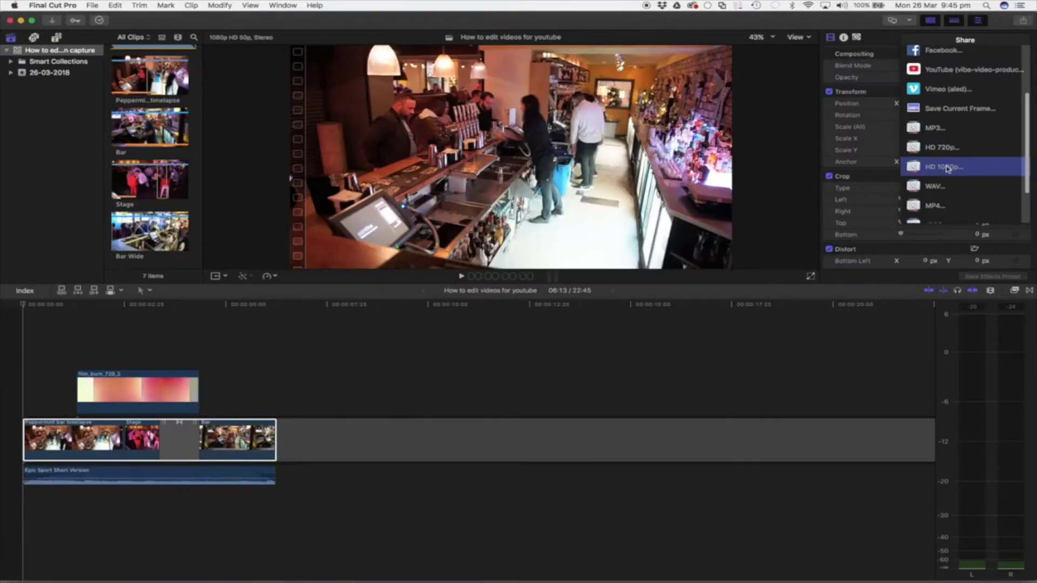
pyautogui.click(856, 325)
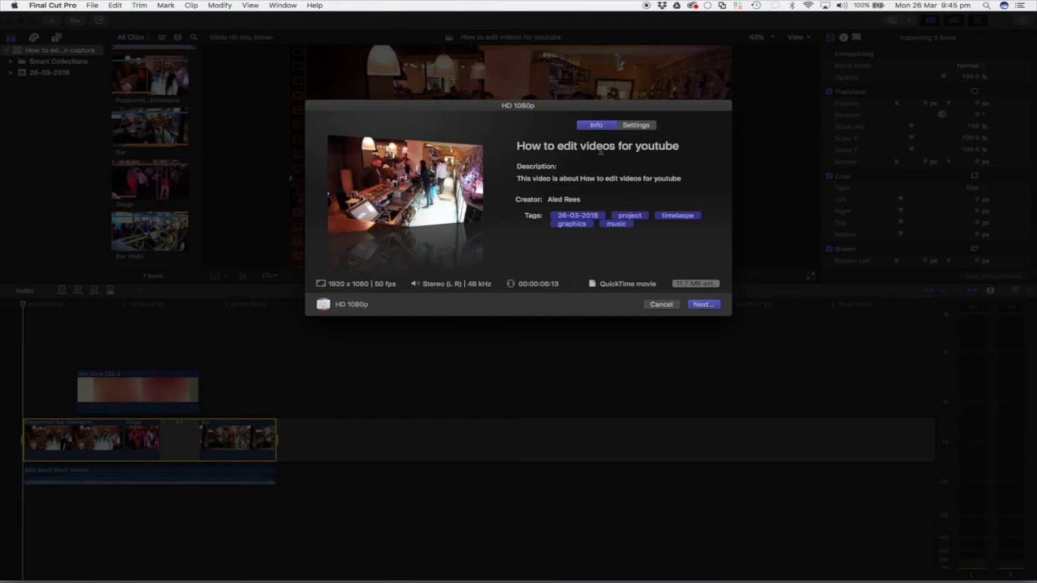
pyautogui.click(639, 127)
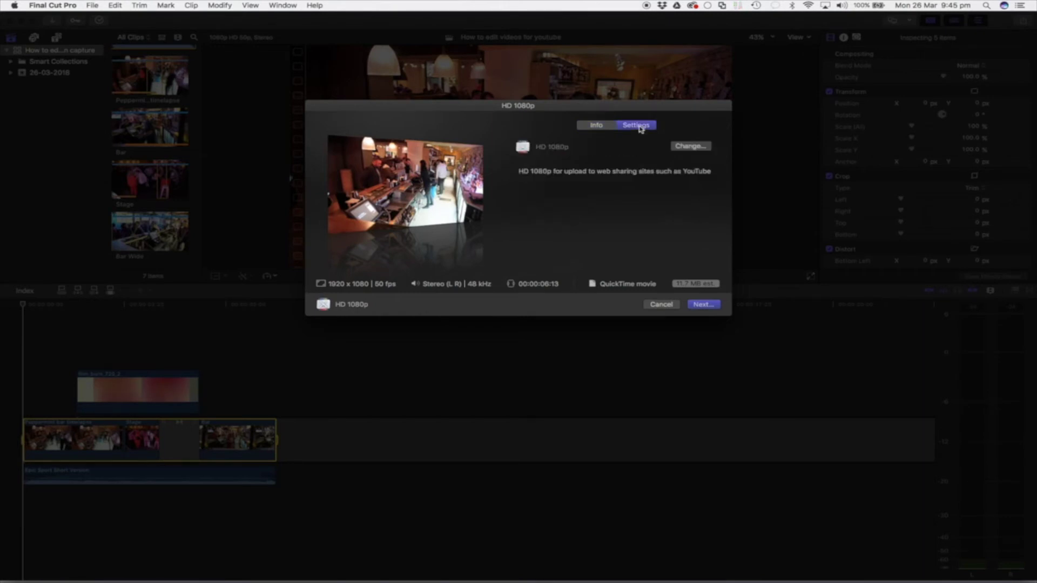
pyautogui.click(598, 125)
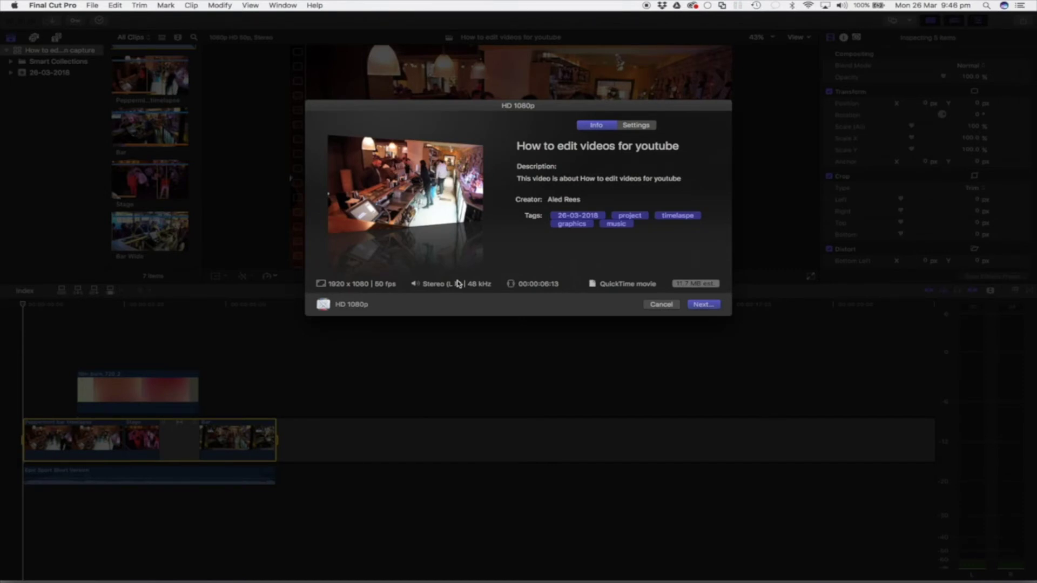
# Choose the Desktop's Project folder as the save location for the HD 1080p movie
pyautogui.click(701, 304)
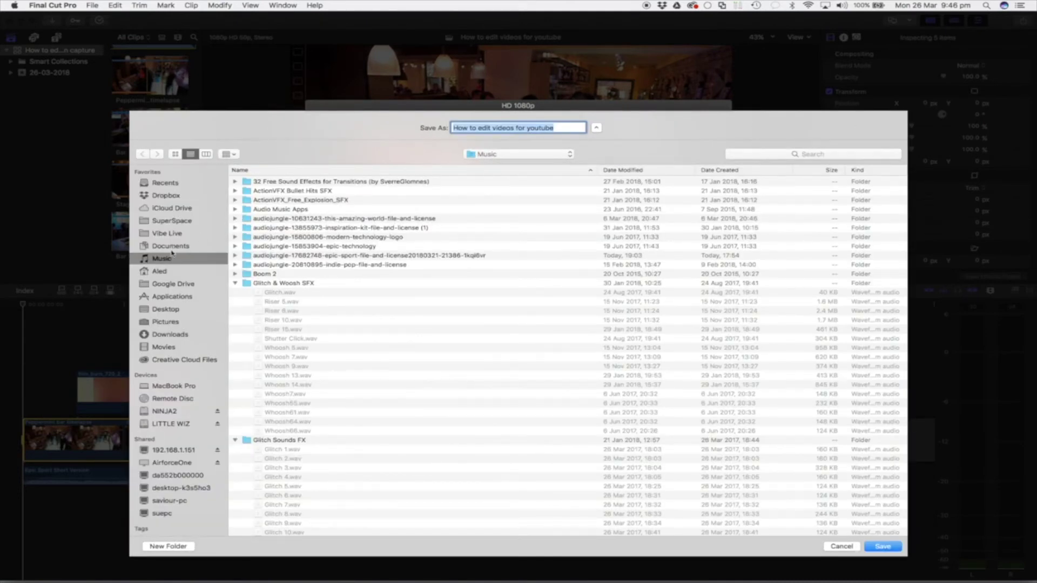
pyautogui.click(157, 310)
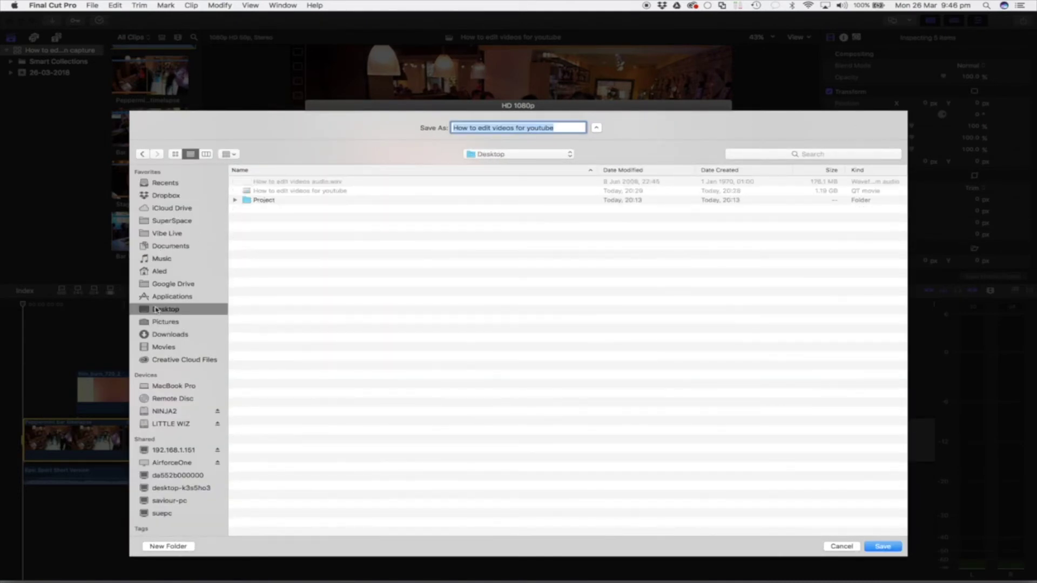
pyautogui.click(235, 201)
pyautogui.doubleClick(247, 201)
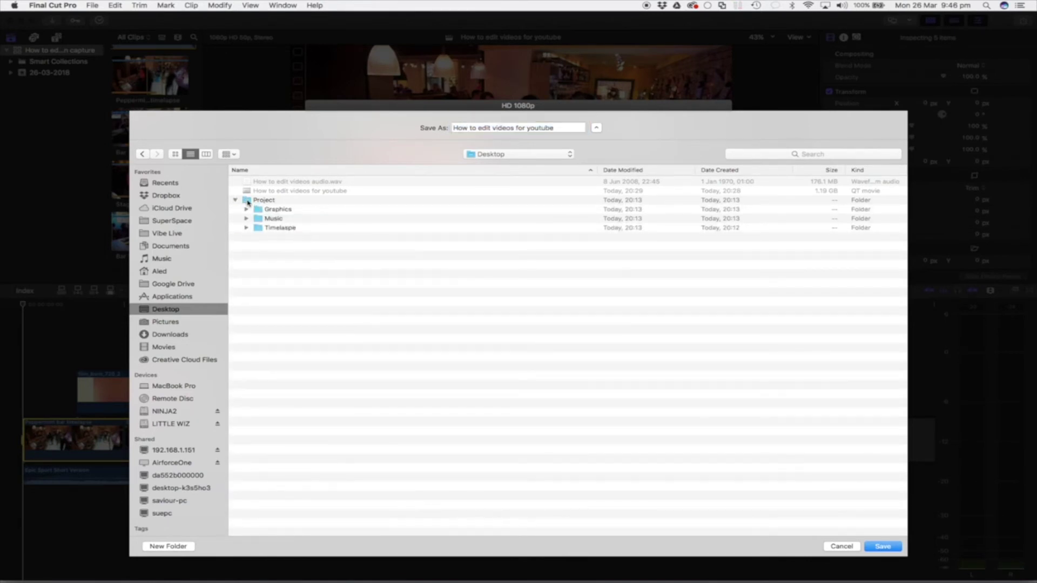
# Create a new Exports folder inside Project and save the movie there
pyautogui.click(186, 546)
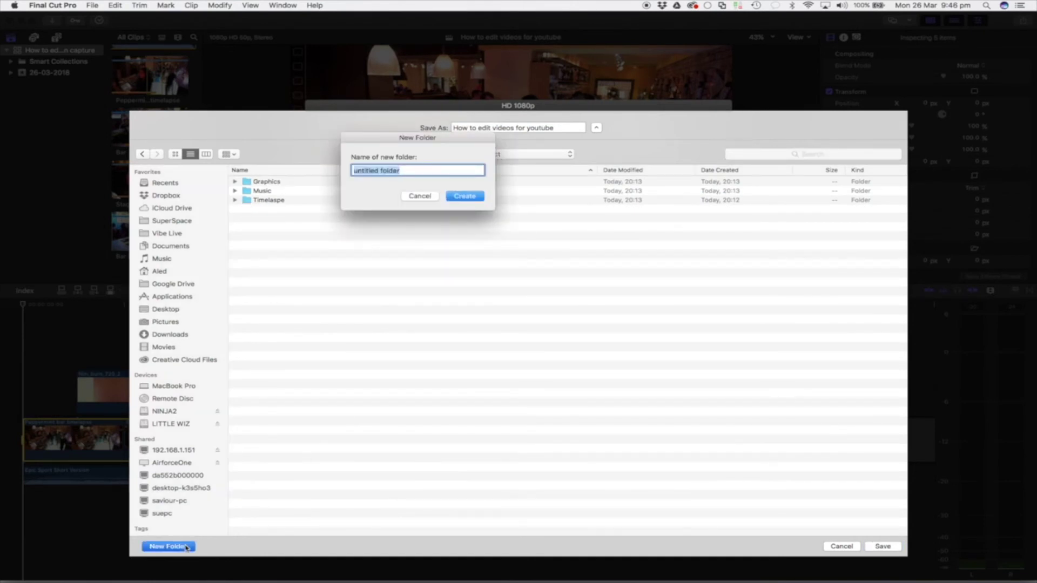
pyautogui.write('Exports')
pyautogui.press('Return')
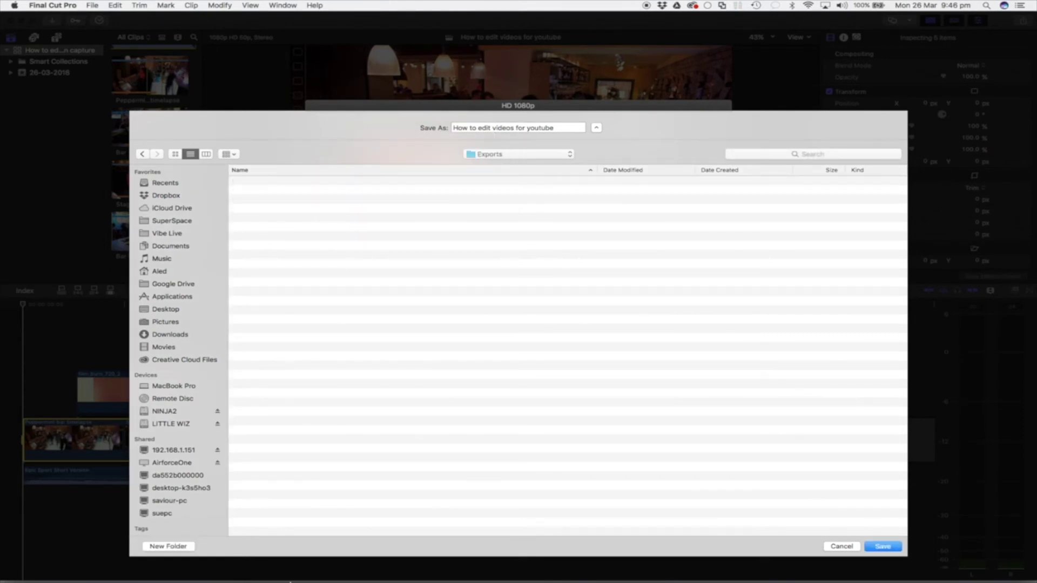
pyautogui.click(878, 547)
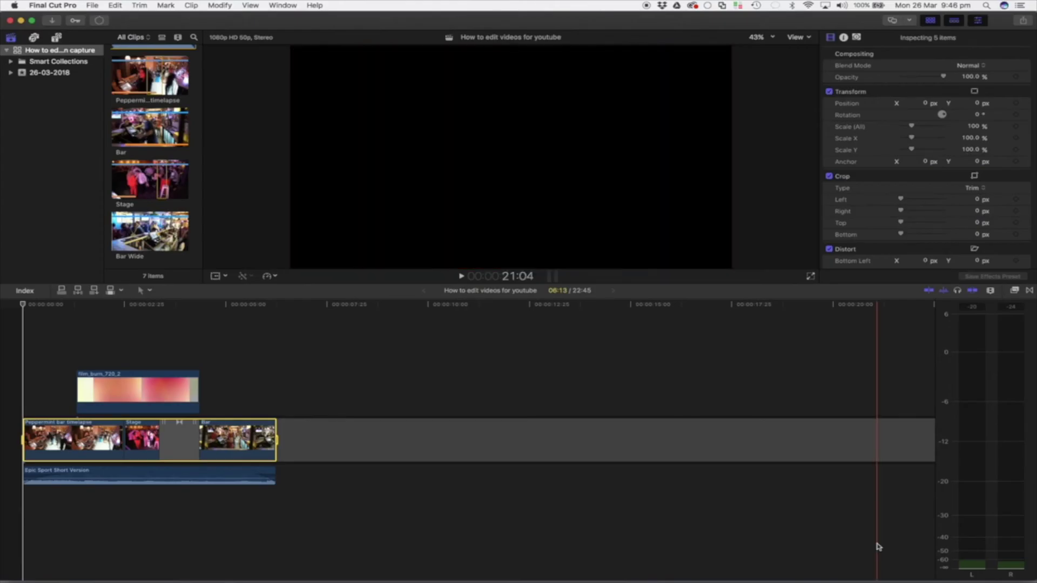